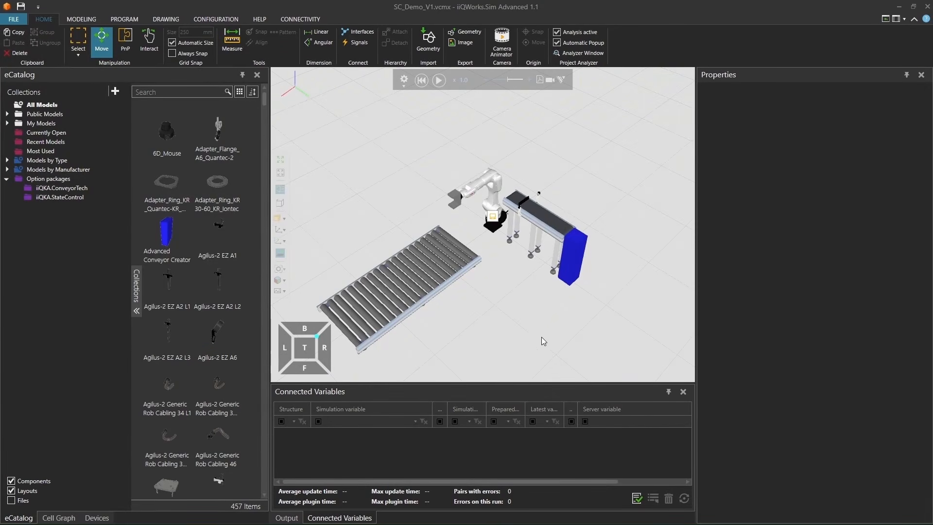
# Run the robot cell simulation to watch the pick process, and reset it to its initial state
pyautogui.click(439, 80)
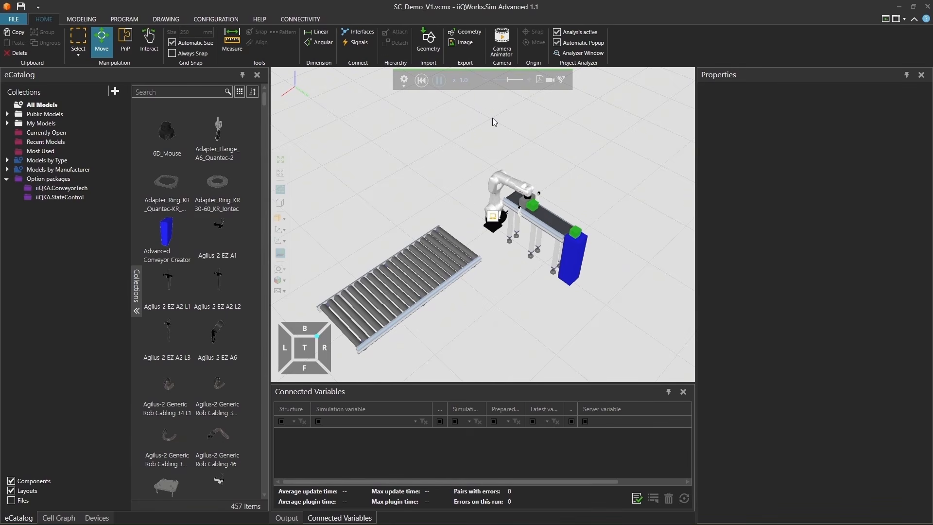
pyautogui.click(422, 81)
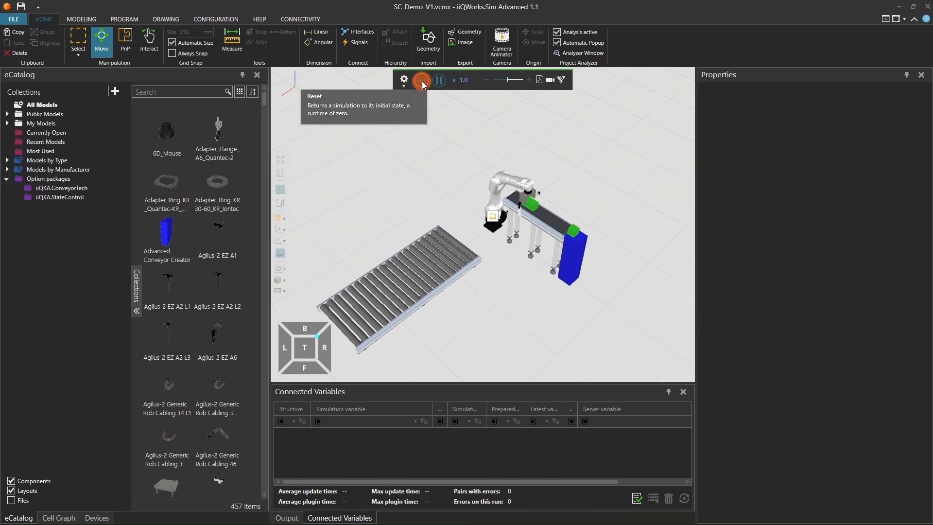
# Display the signal connections of the KR 10 R1100-2 robot, spreading out the robot and Gripper signal boxes to examine the wiring
pyautogui.click(498, 178)
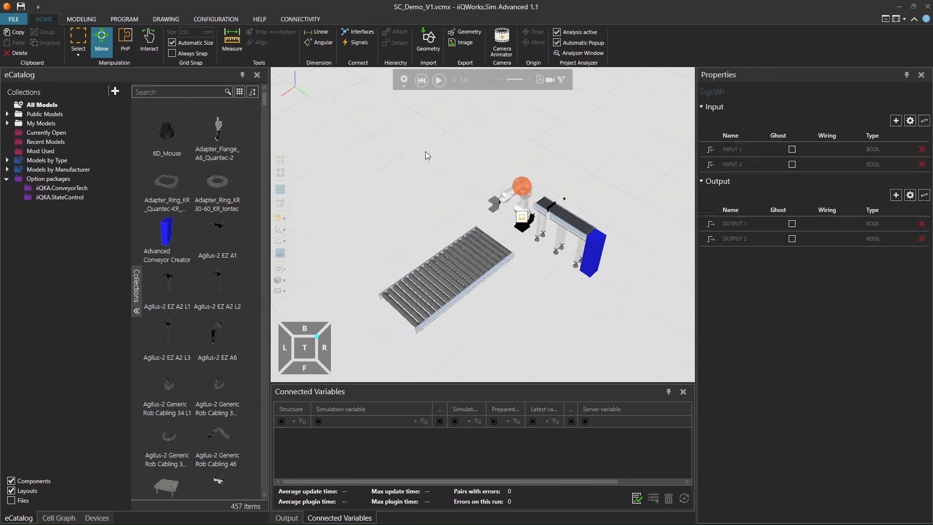
pyautogui.click(353, 43)
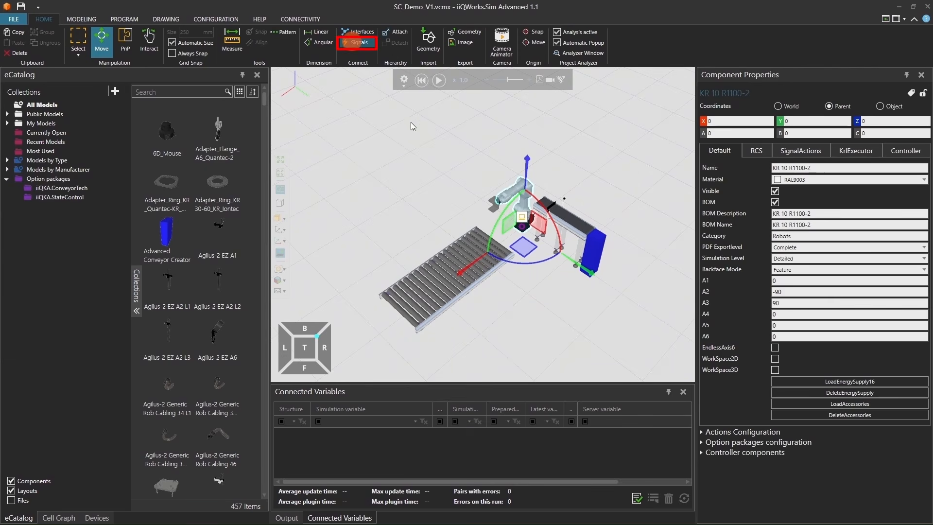
pyautogui.click(564, 164)
pyautogui.moveTo(564, 163); pyautogui.dragTo(590, 117)
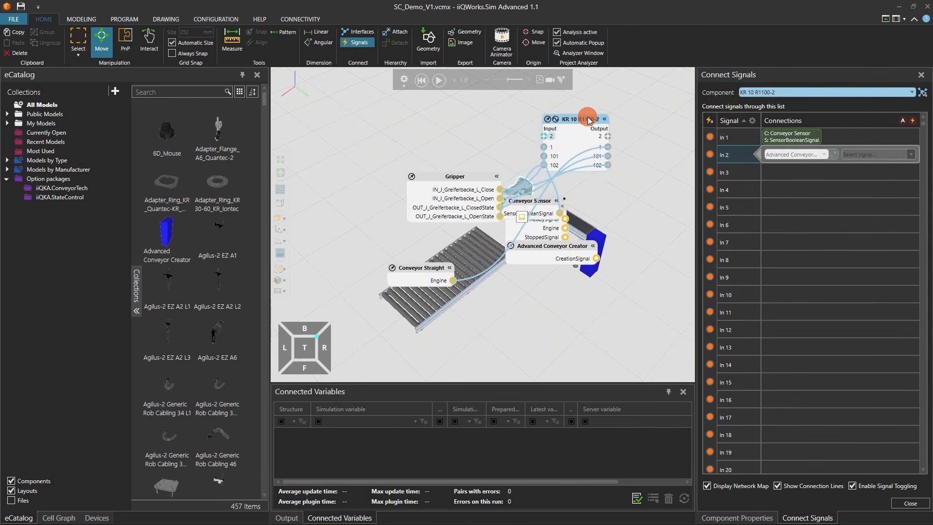
pyautogui.moveTo(454, 177); pyautogui.dragTo(439, 119)
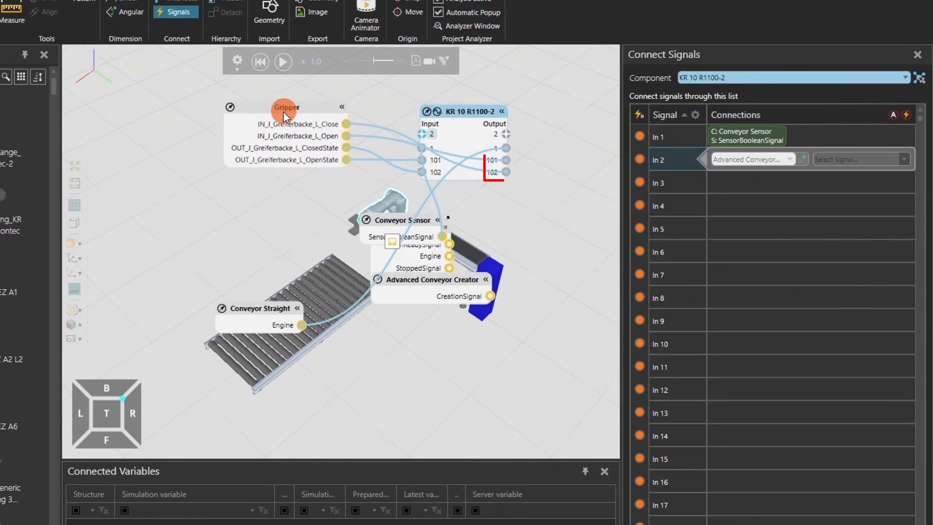
pyautogui.moveTo(284, 112); pyautogui.dragTo(275, 121)
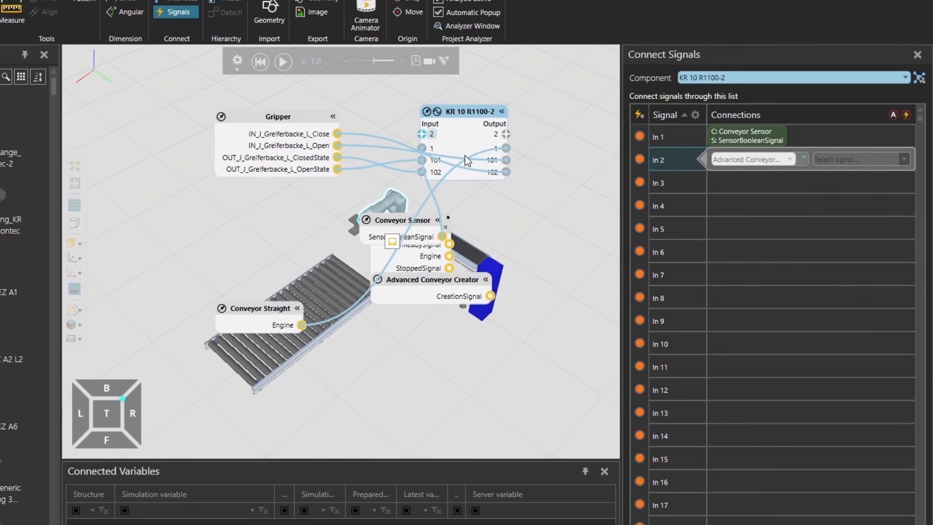
pyautogui.click(184, 15)
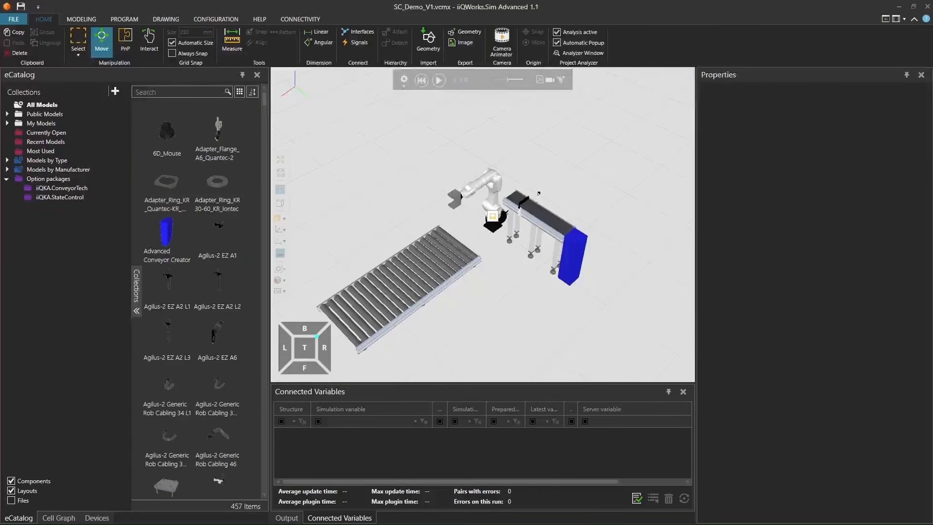
# Add the iiQKA.StateControl V2.0.1.75 option package to the KR 10 R1100-2 robot and accept the required project modifications
pyautogui.click(498, 178)
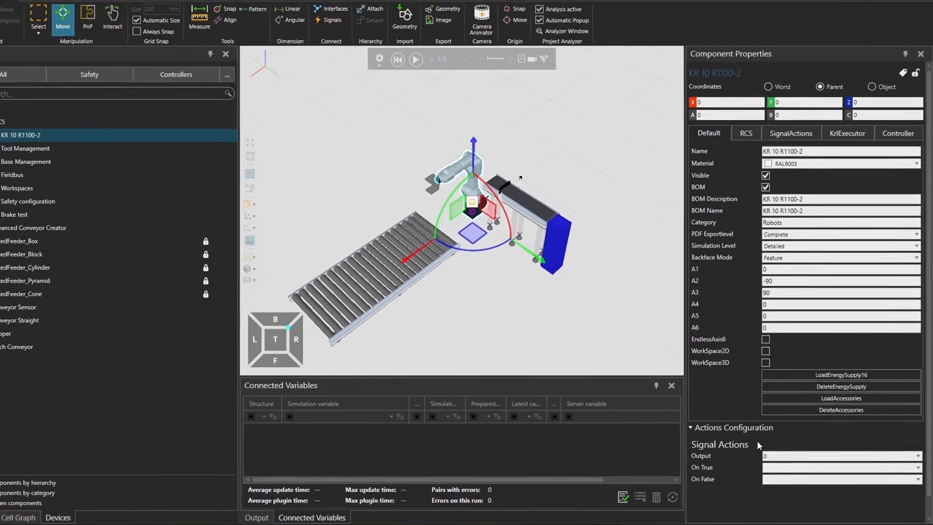
pyautogui.click(739, 426)
pyautogui.click(741, 437)
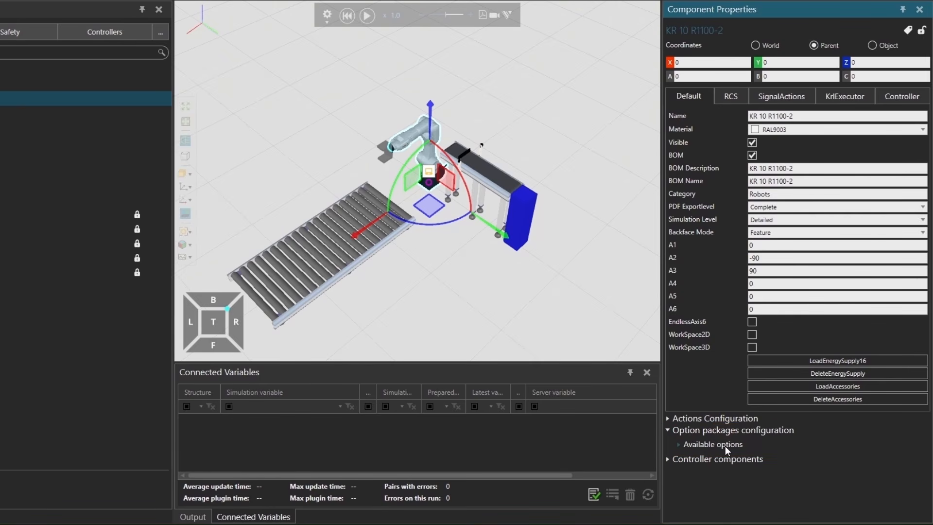
pyautogui.click(725, 446)
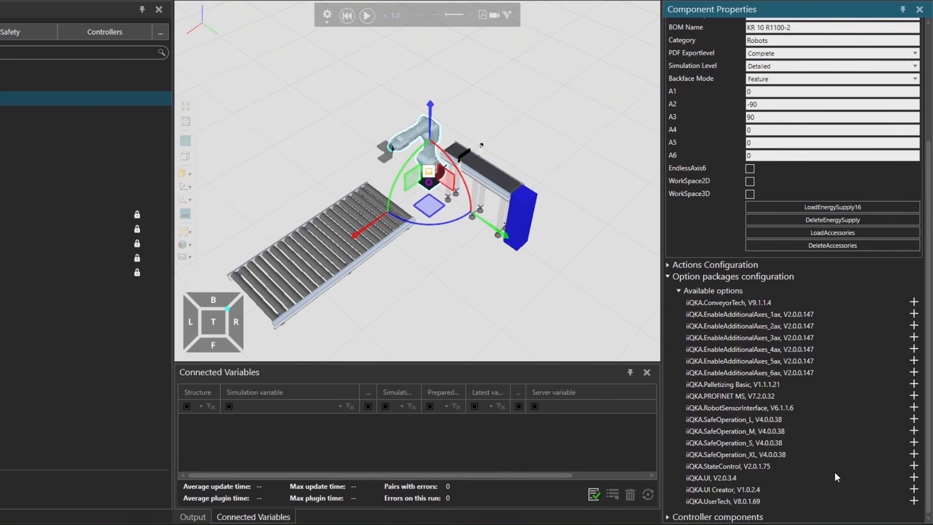
pyautogui.click(916, 468)
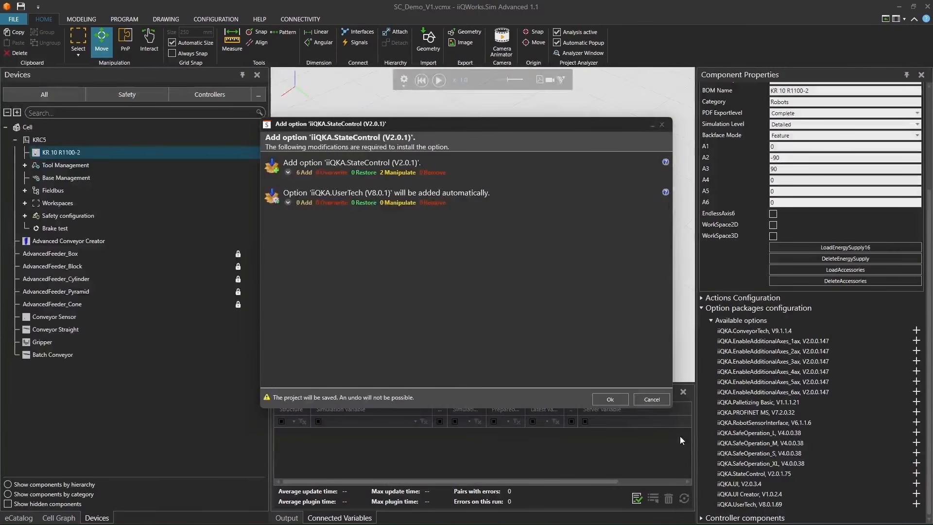
pyautogui.click(612, 397)
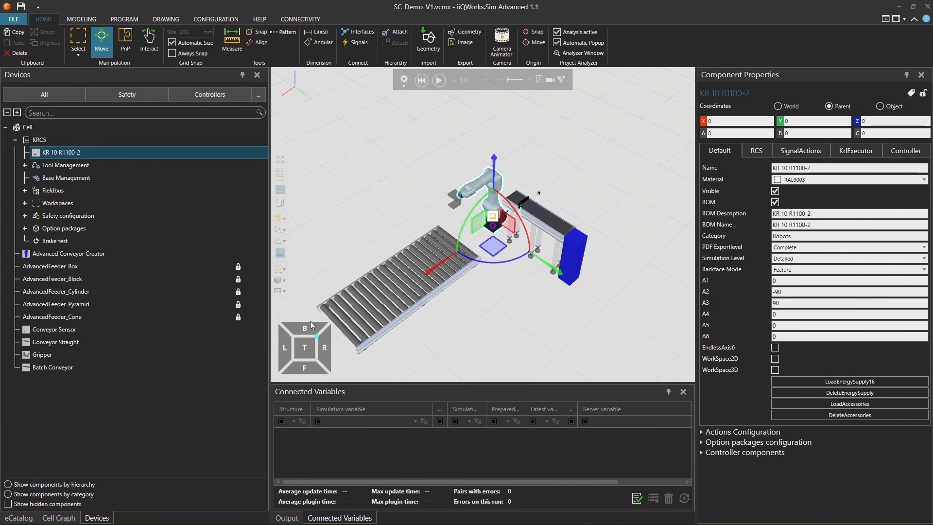
# Examine the iiQKA.StateControl package information, its general settings, general signals and the three error strategies
pyautogui.click(25, 229)
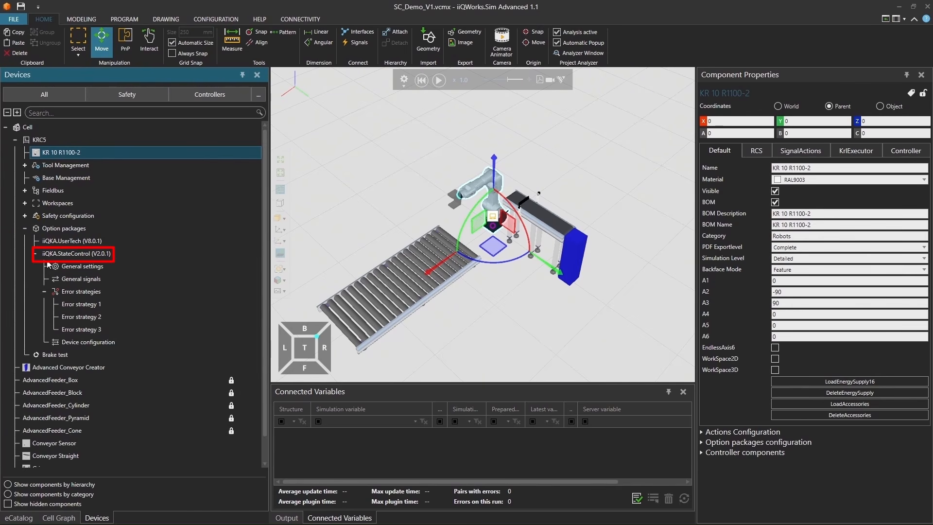
pyautogui.click(76, 255)
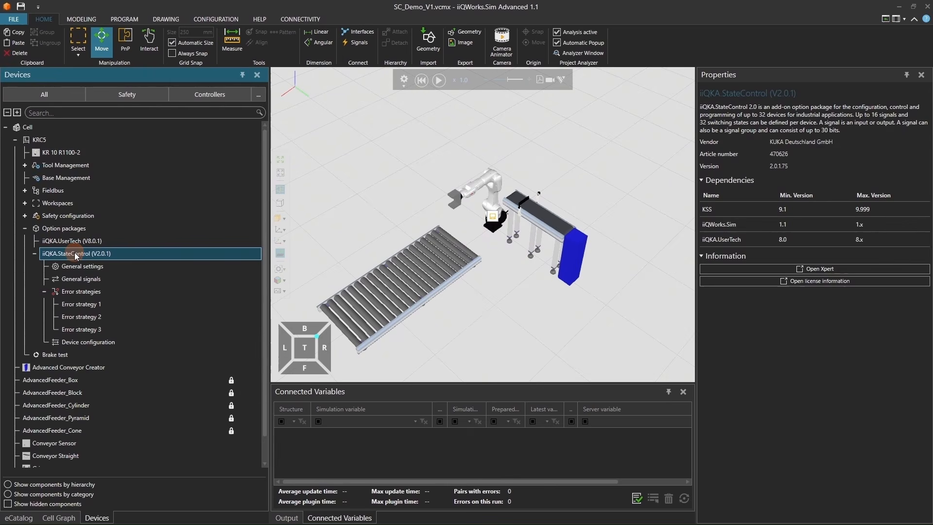
pyautogui.click(78, 268)
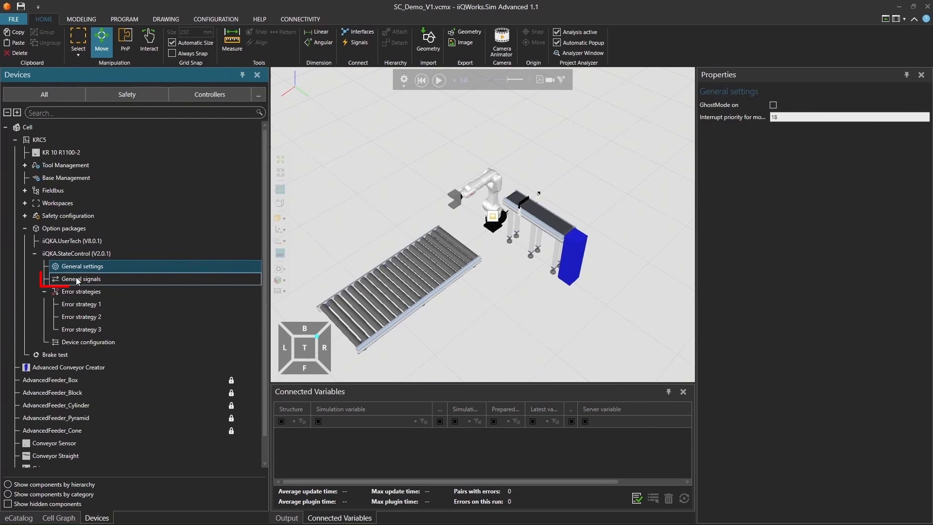
pyautogui.click(76, 280)
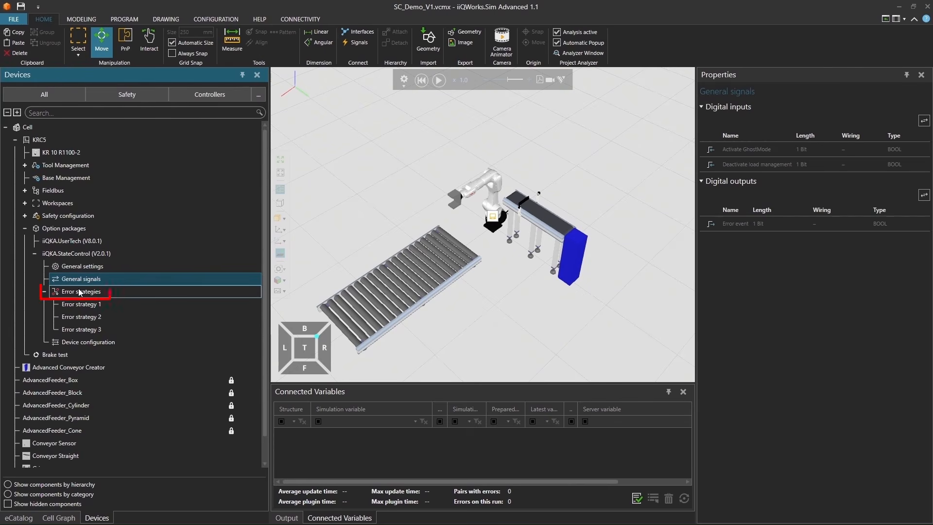
pyautogui.click(80, 292)
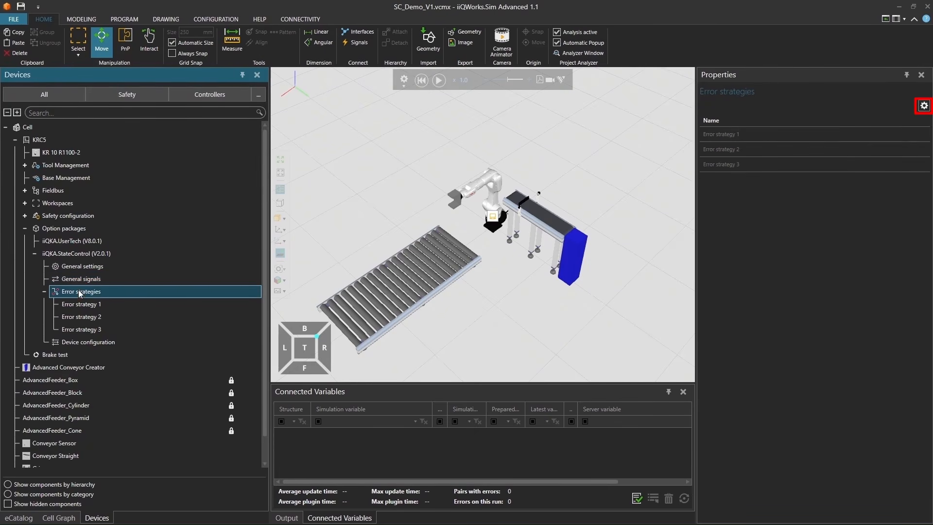
pyautogui.click(80, 304)
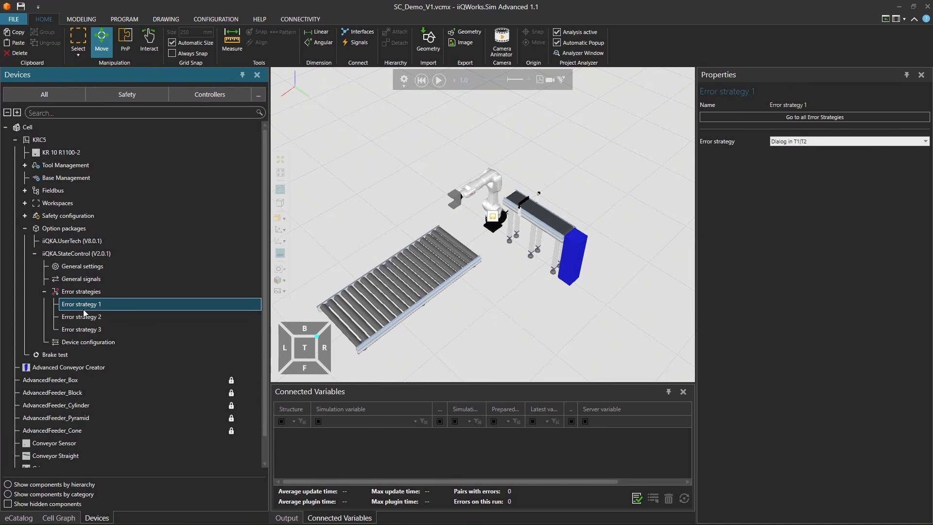
pyautogui.click(83, 316)
pyautogui.click(87, 329)
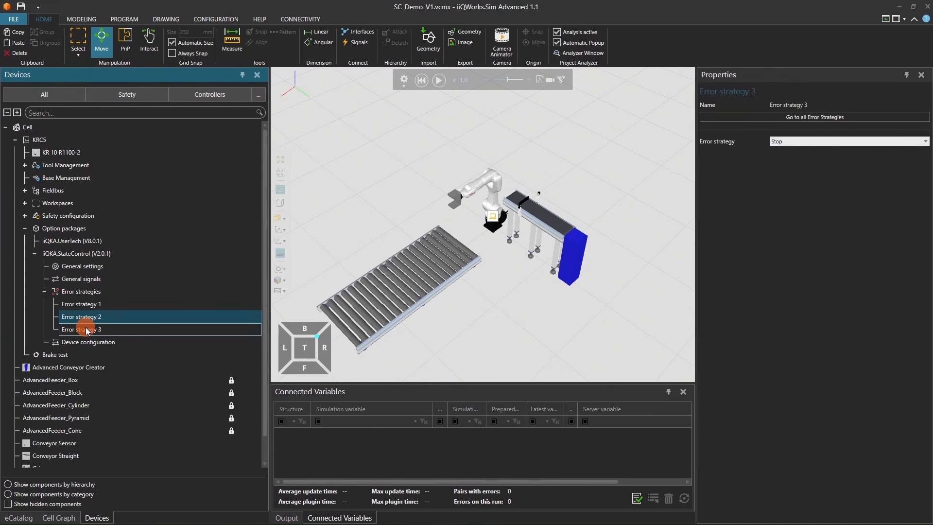
pyautogui.click(45, 292)
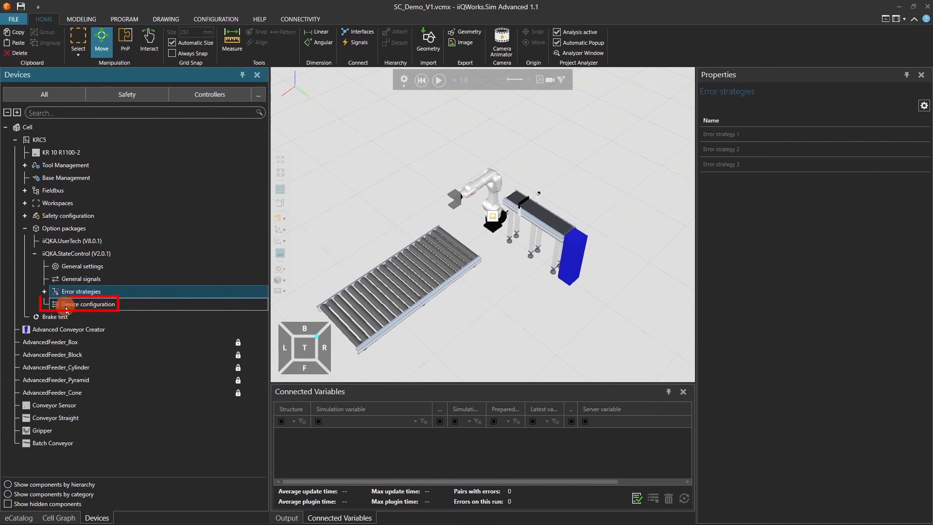
# Add a new device to the StateControl device configuration and name it Gripper
pyautogui.click(66, 306)
pyautogui.click(911, 106)
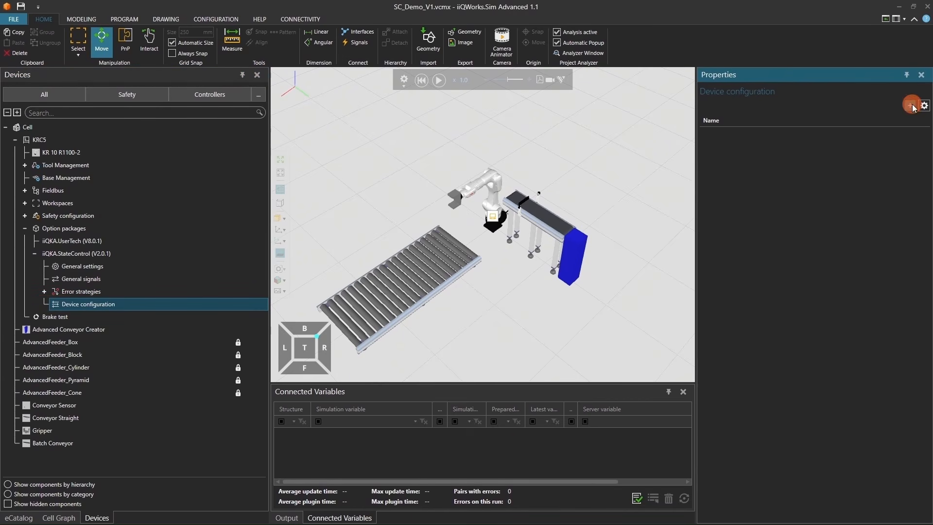
pyautogui.click(804, 134)
pyautogui.click(925, 106)
pyautogui.doubleClick(779, 119)
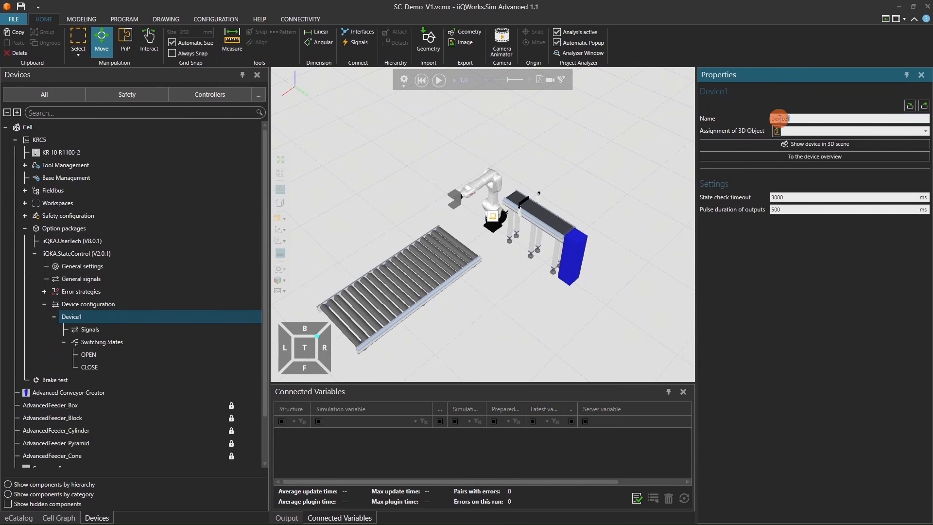
pyautogui.write('Gripper')
pyautogui.press('Return')
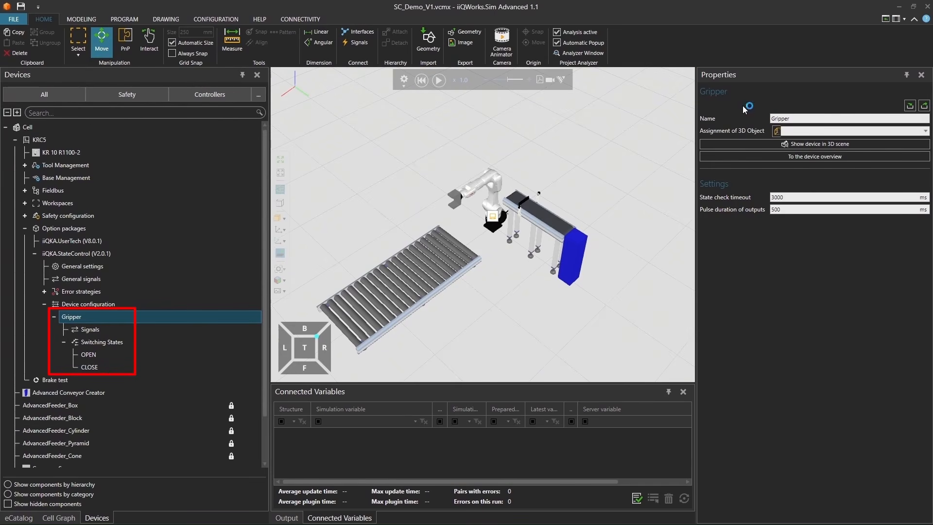
# Add a second device to the device configuration and name it Conveyor
pyautogui.click(125, 304)
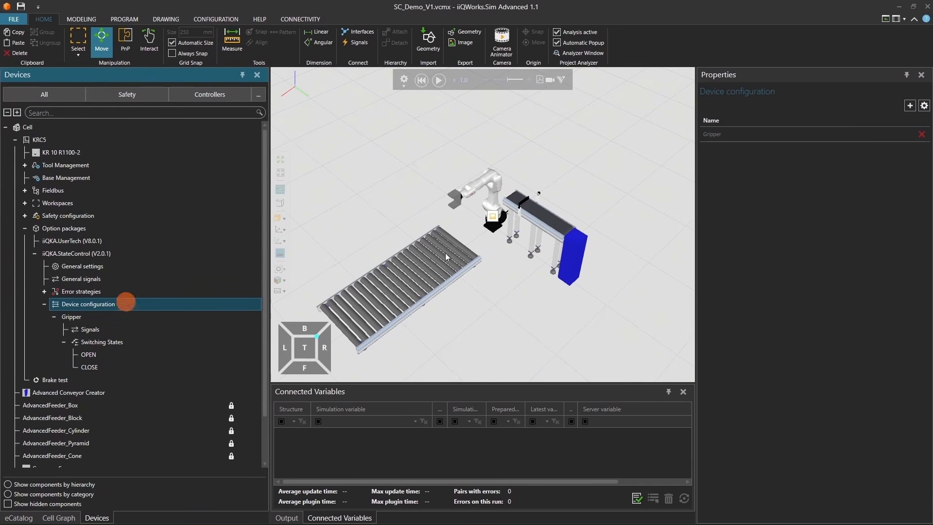
pyautogui.click(910, 106)
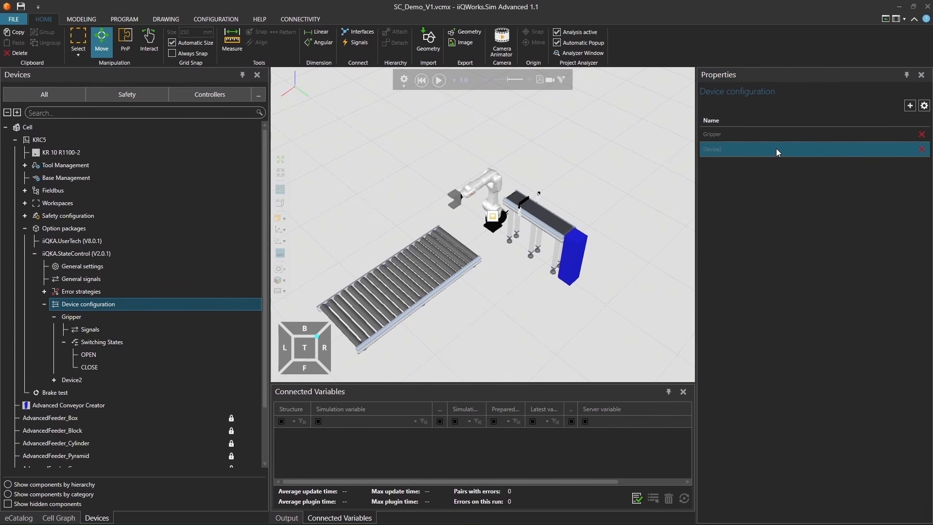
pyautogui.click(877, 147)
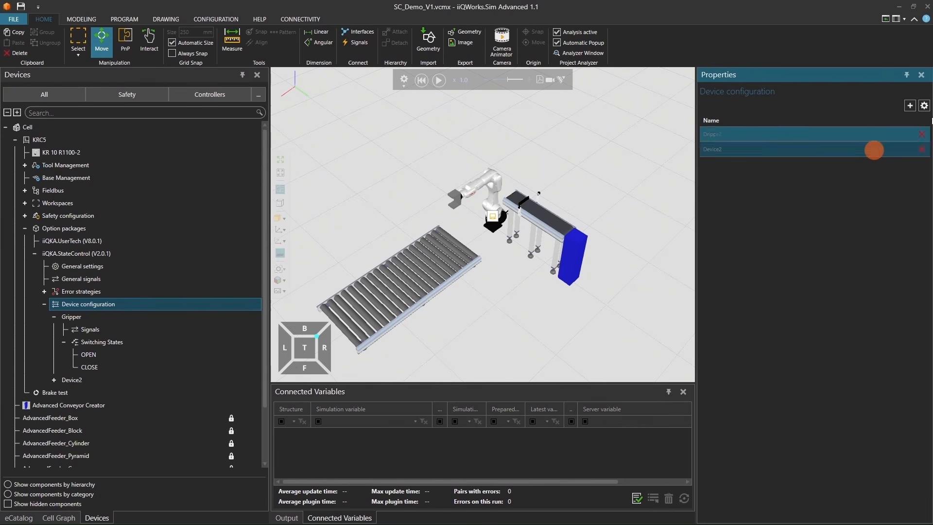
pyautogui.click(925, 106)
pyautogui.doubleClick(822, 120)
pyautogui.write('Conveyor')
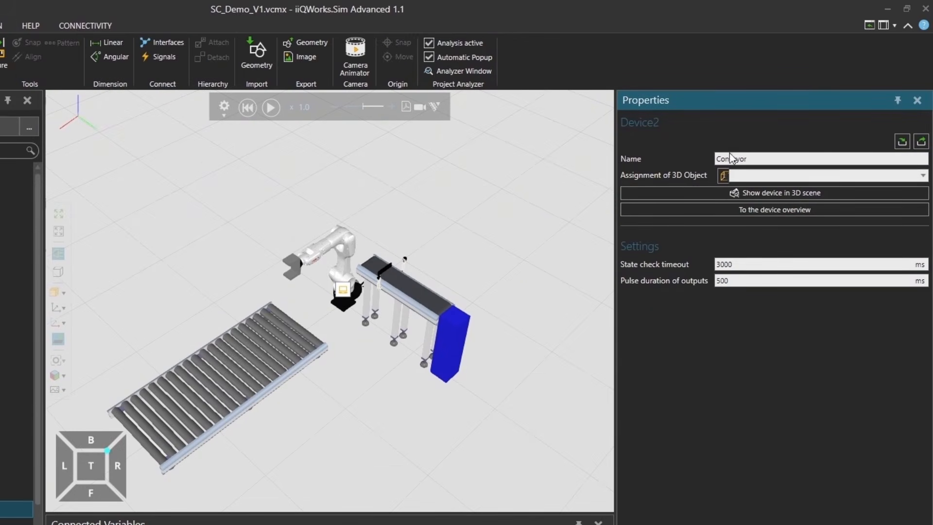
# Assign the Conveyor Straight 3D object to the Conveyor device and show the device in the 3D scene
pyautogui.click(760, 173)
pyautogui.click(766, 186)
pyautogui.click(764, 175)
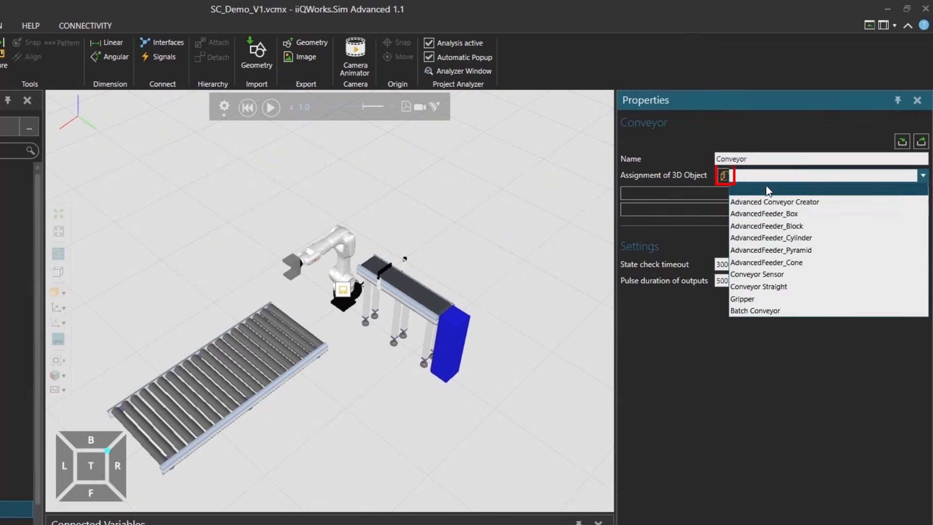
pyautogui.click(790, 288)
pyautogui.click(773, 192)
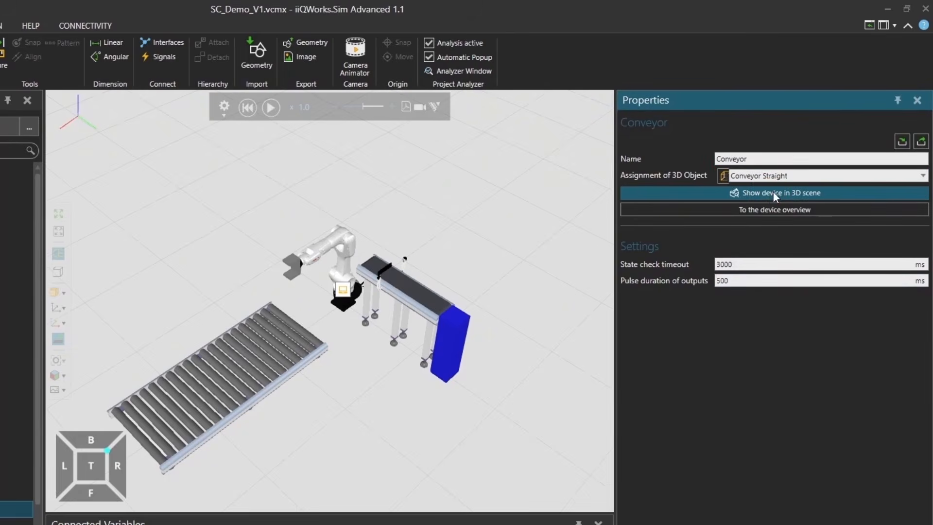
pyautogui.scroll(-5, 328, 351)
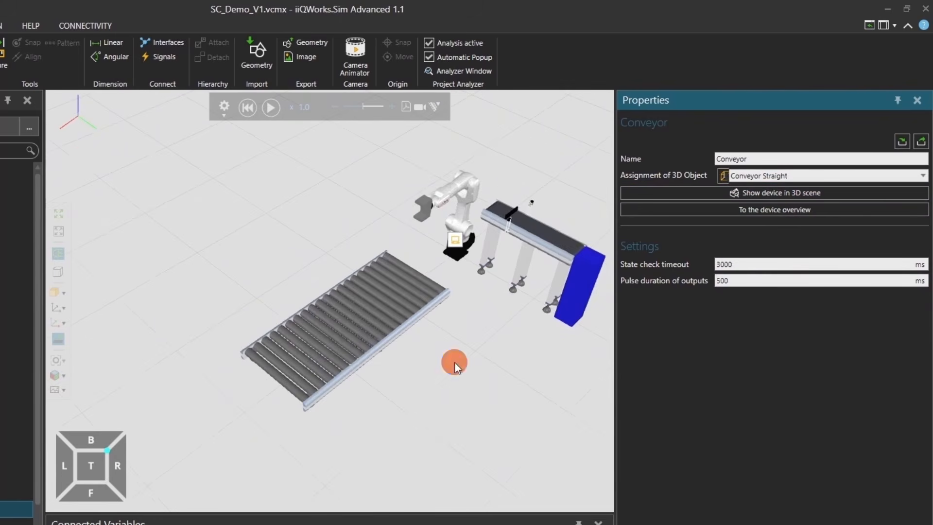
pyautogui.moveTo(455, 363); pyautogui.dragTo(379, 363, button='right')
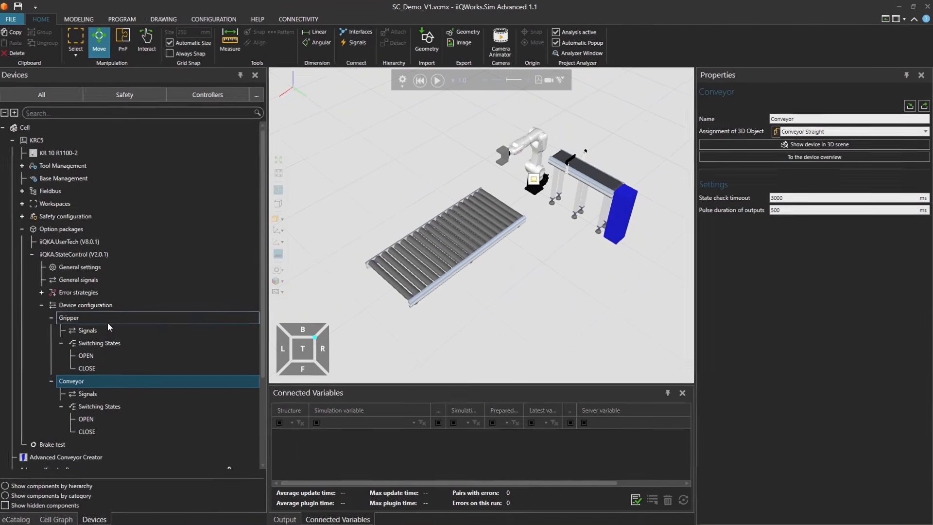
# Review the configured devices, the Gripper's settings and switching states, and open the Gripper's input and output signals
pyautogui.click(112, 305)
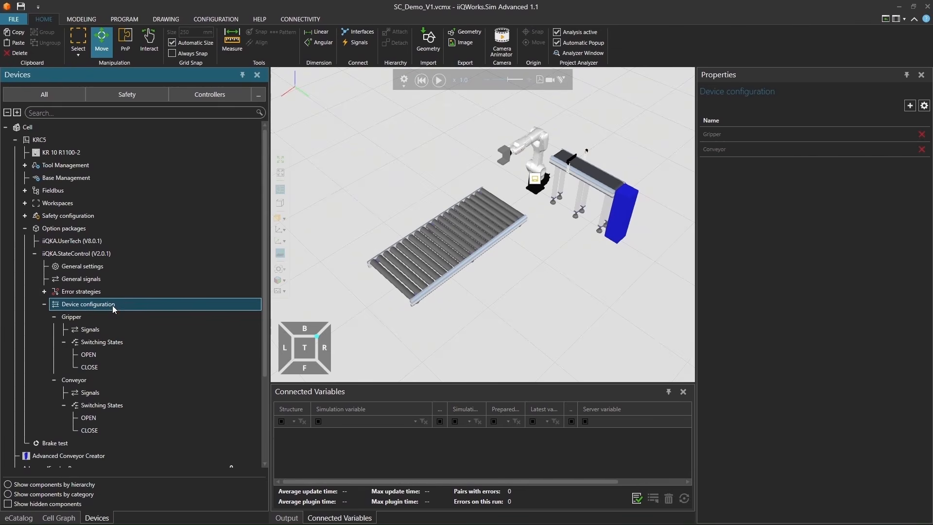
pyautogui.click(113, 314)
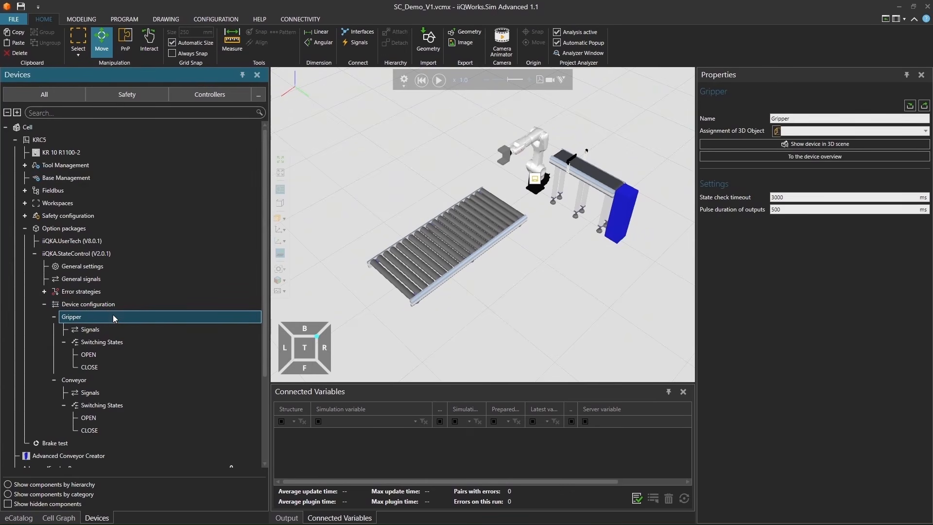
pyautogui.click(112, 341)
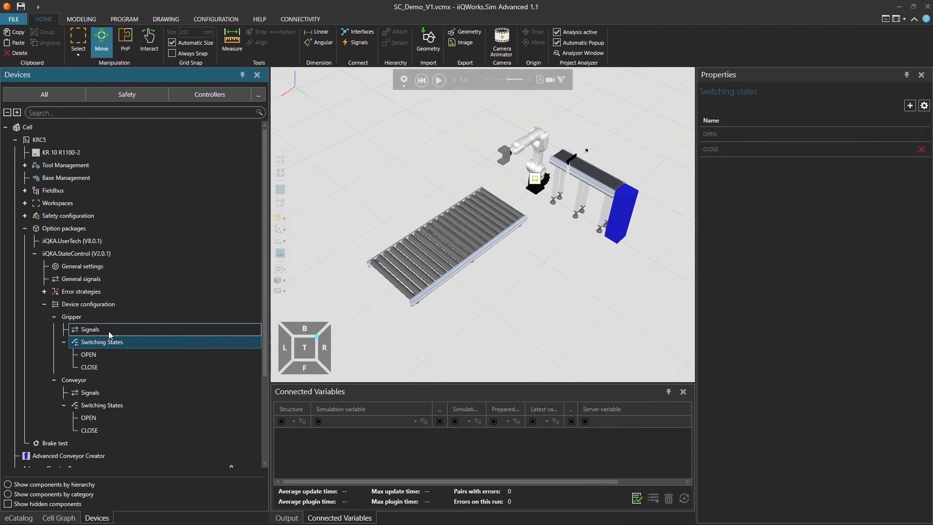
pyautogui.click(109, 330)
pyautogui.scroll(-2, 574, 264)
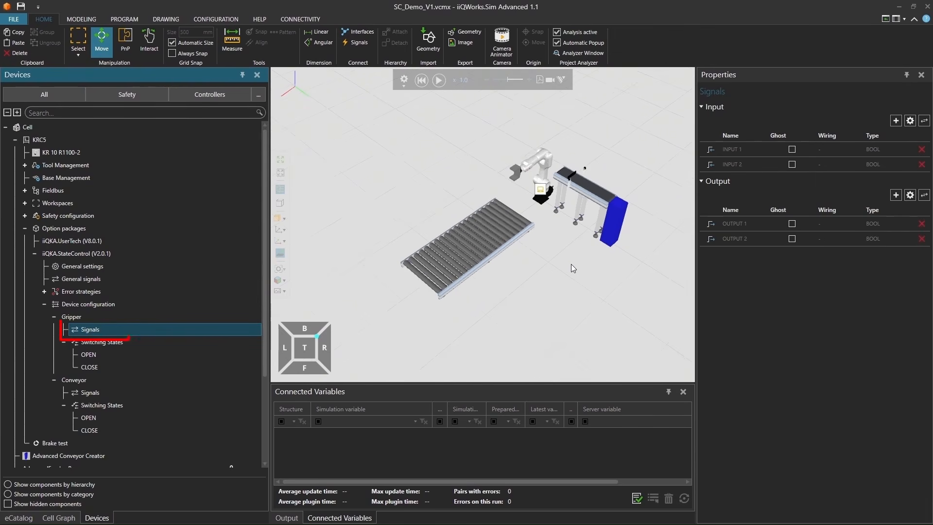
# Rename the Gripper's first input signal to IN_GripperIsOpen and return to the signal list
pyautogui.moveTo(571, 264); pyautogui.dragTo(550, 295, button='middle')
pyautogui.click(147, 333)
pyautogui.click(750, 149)
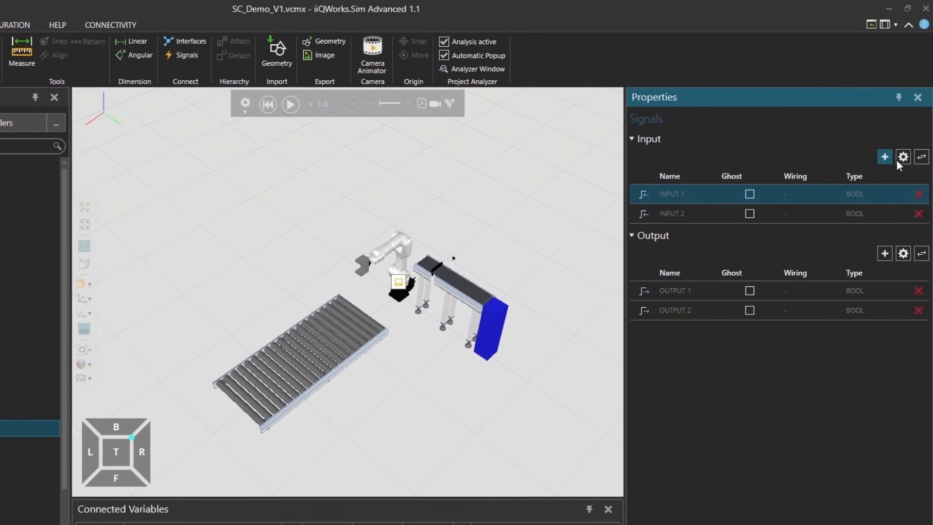
pyautogui.click(904, 158)
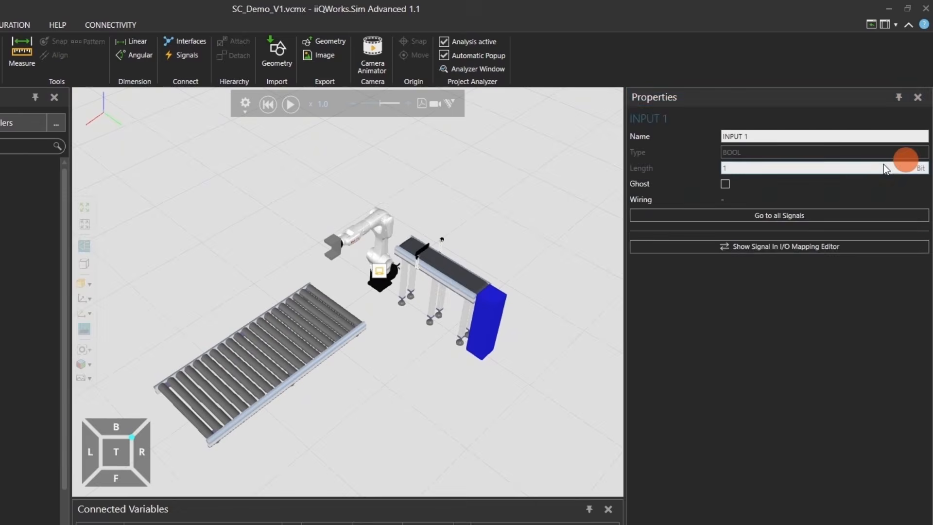
pyautogui.click(669, 146)
pyautogui.press('BackSpace')
pyautogui.write('IN_GripperIsOpen')
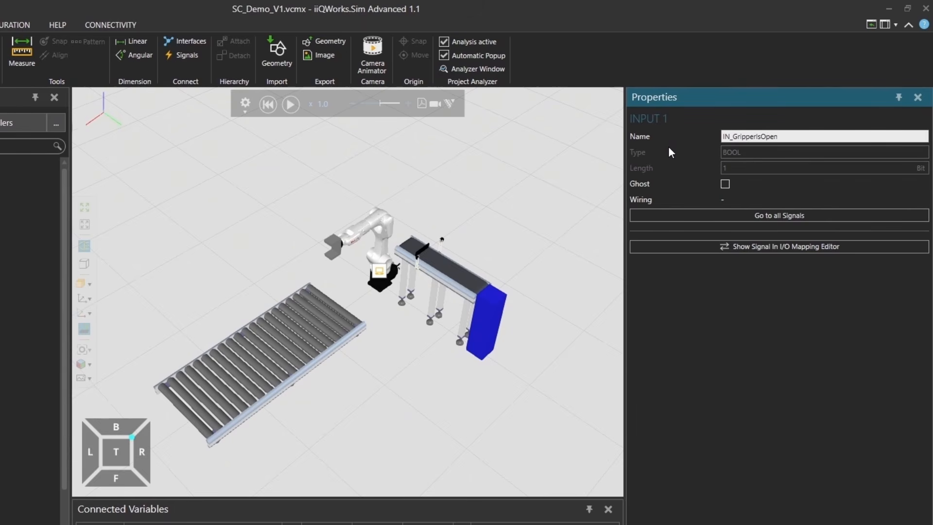
pyautogui.click(722, 216)
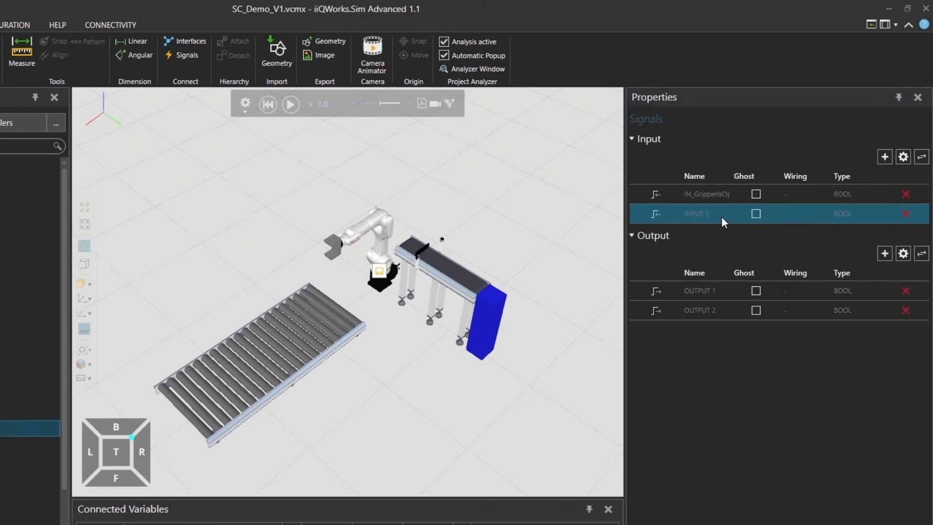
# Rename the Gripper's second input signal, INPUT 2, to IN_GripperIsClose
pyautogui.click(903, 156)
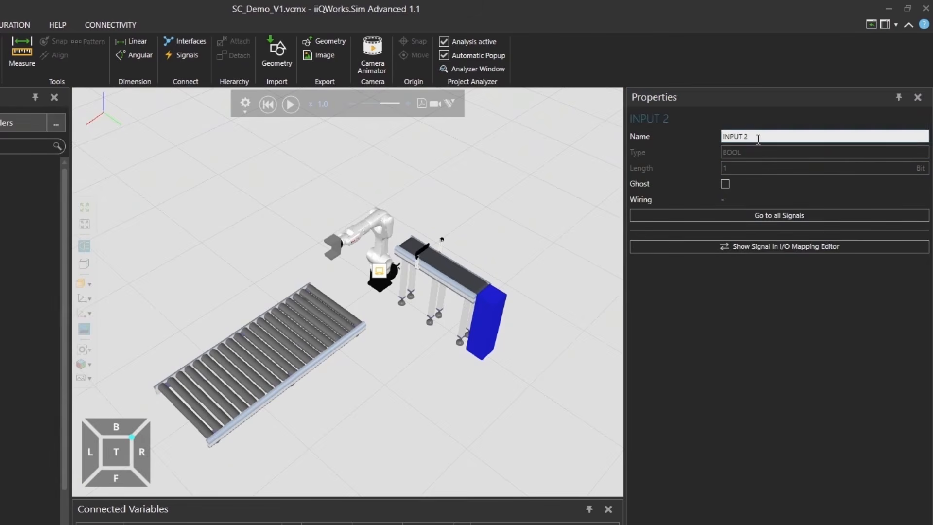
pyautogui.click(695, 135)
pyautogui.write('IN_GripperIsC')
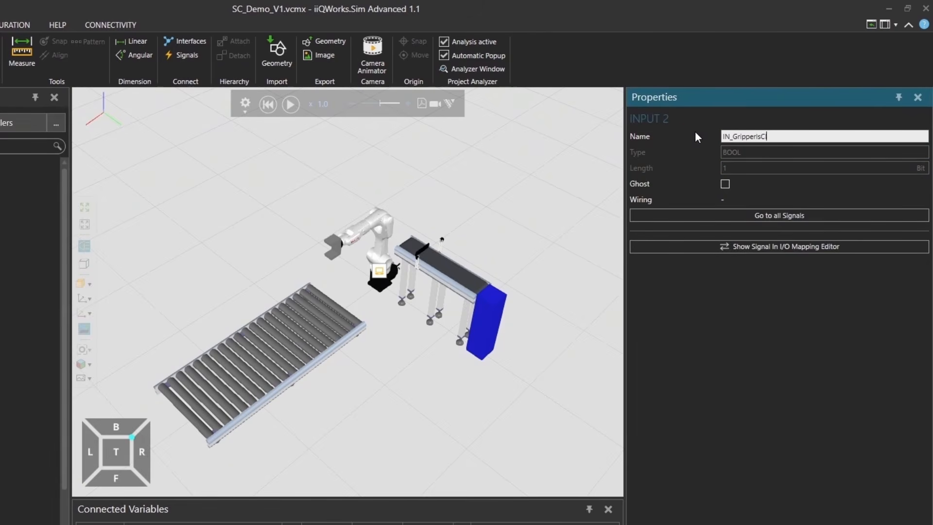
pyautogui.write('lose')
pyautogui.press('Return')
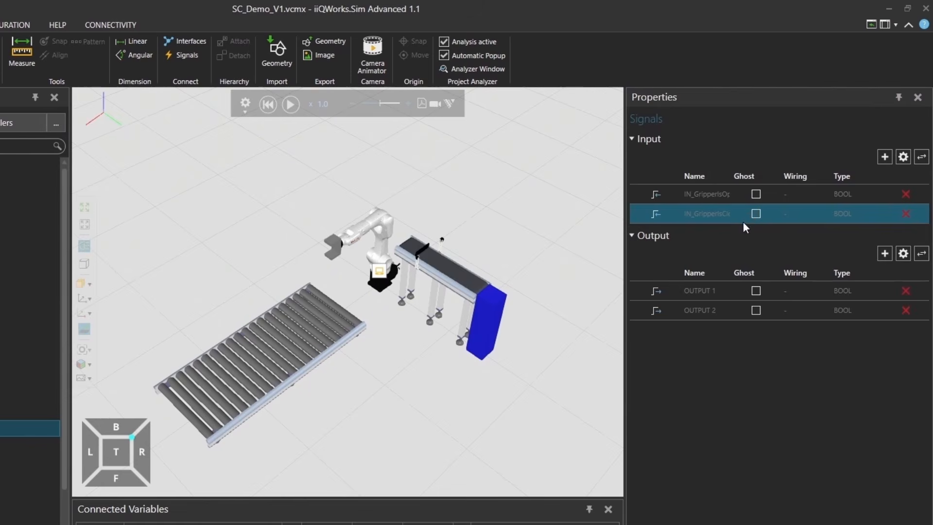
# Rename the Gripper's first output signal, OUTPUT 1, to OUT_Open
pyautogui.click(715, 291)
pyautogui.click(901, 255)
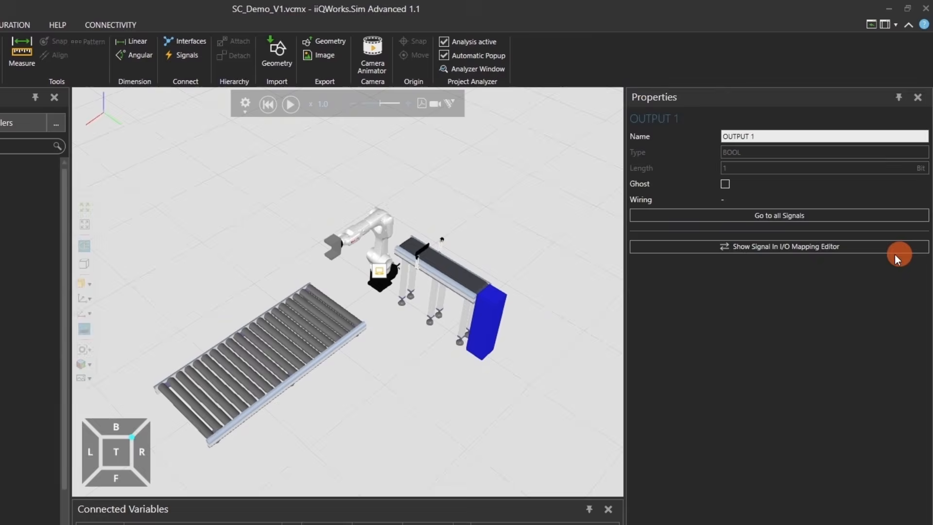
pyautogui.moveTo(762, 136); pyautogui.dragTo(684, 136)
pyautogui.write('OUT_Open')
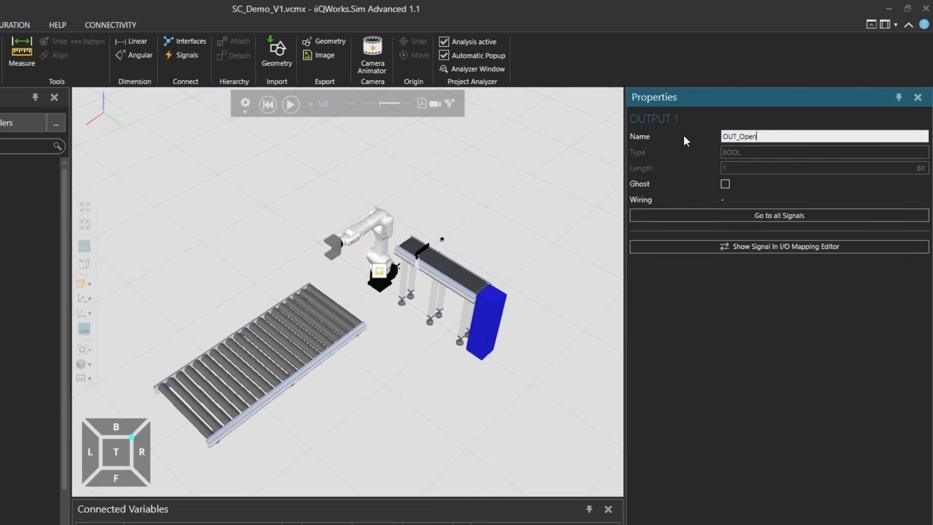
pyautogui.click(767, 216)
# Rename the Gripper's second output signal, OUTPUT 2, to OUT_Close
pyautogui.click(719, 311)
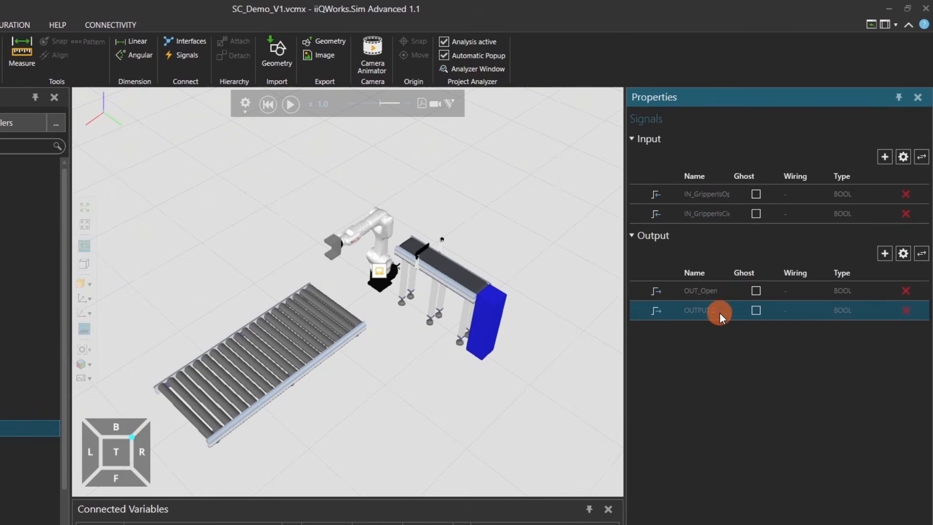
pyautogui.click(903, 253)
pyautogui.moveTo(766, 137); pyautogui.dragTo(684, 140)
pyautogui.write('OUT_Close')
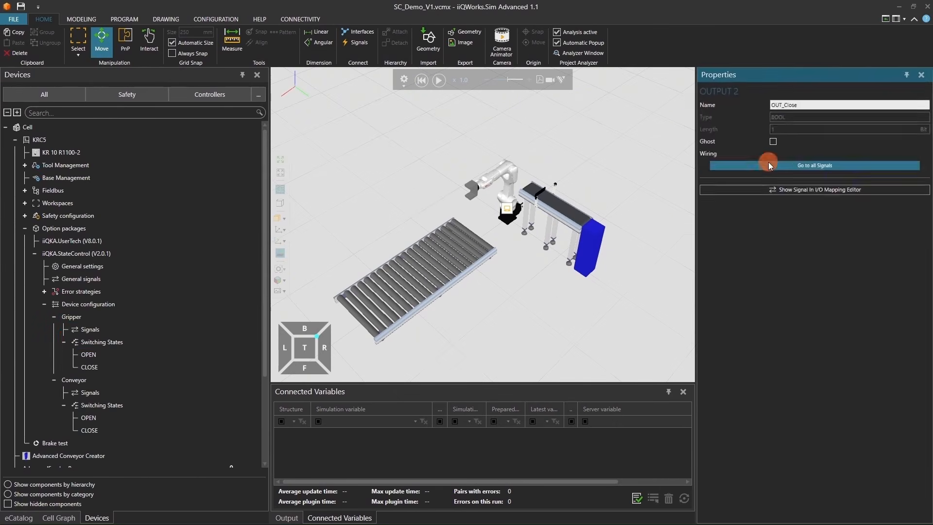
pyautogui.click(751, 186)
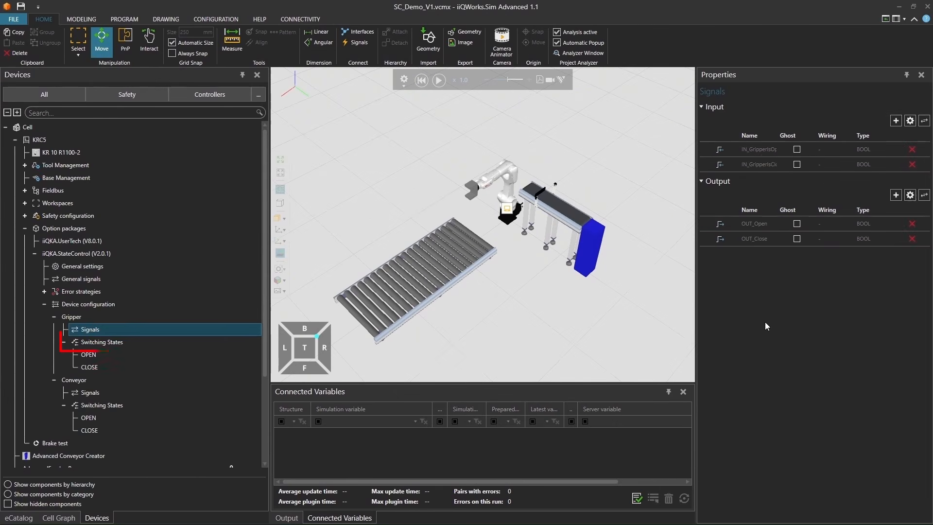
# For the Gripper's OPEN switching state, set input IN_GripperIsOpen to TRUE and IN_GripperIsClose to FALSE
pyautogui.click(144, 354)
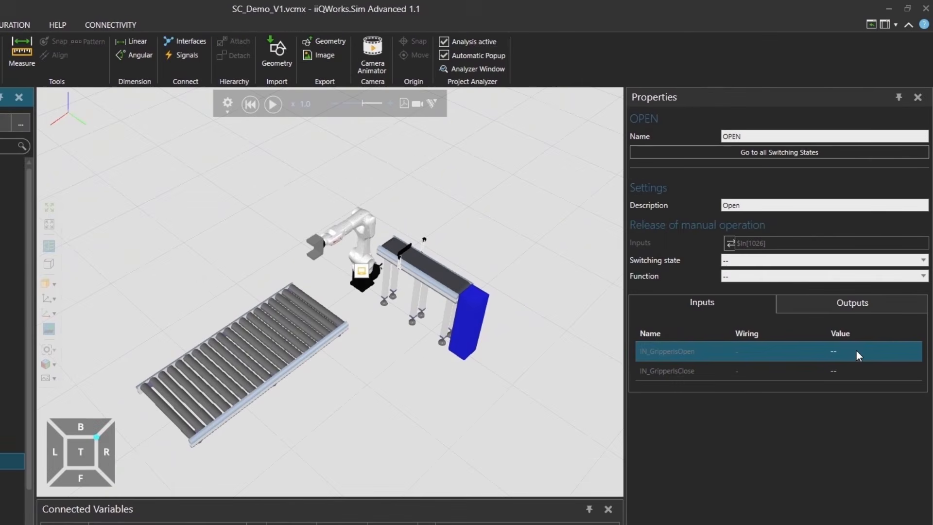
pyautogui.click(873, 279)
pyautogui.click(856, 351)
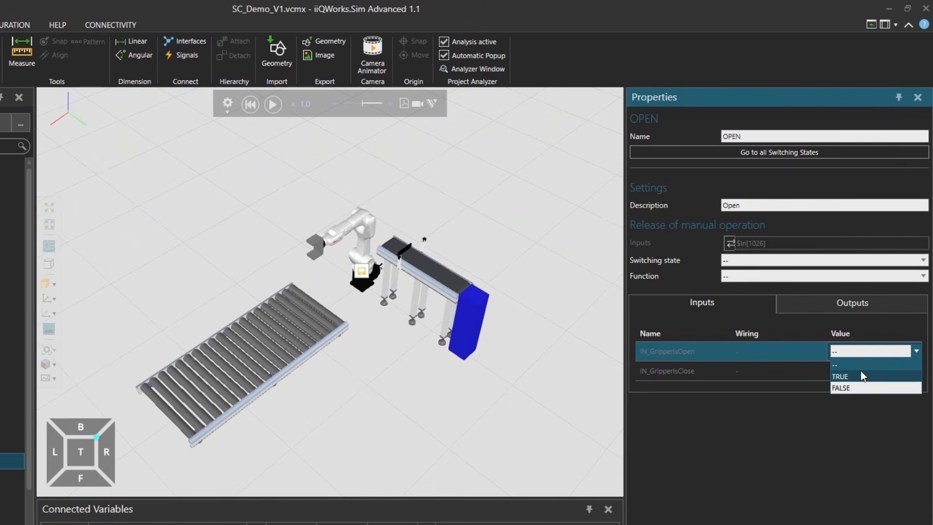
pyautogui.click(862, 375)
pyautogui.click(859, 371)
pyautogui.click(858, 372)
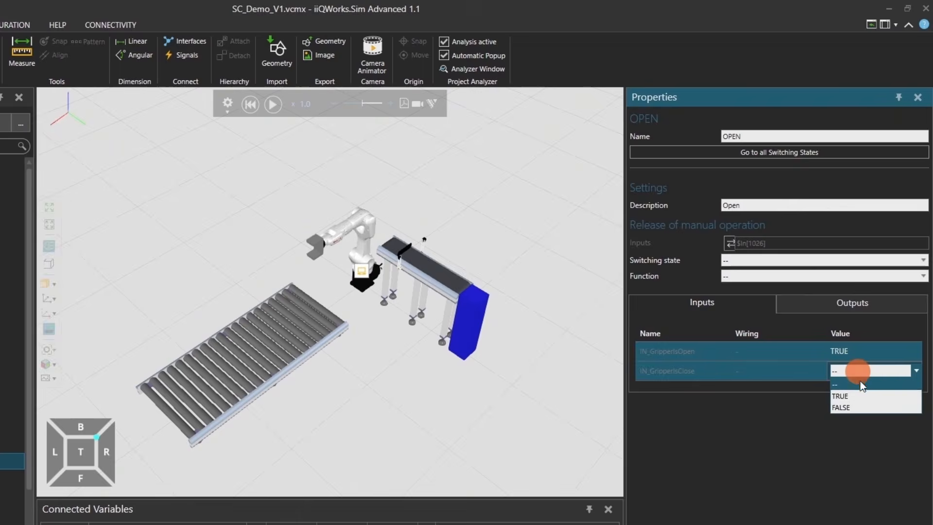
pyautogui.click(862, 404)
# For the Gripper's OPEN switching state, set output OUT_Open to TRUE and OUT_Close to FALSE
pyautogui.click(846, 310)
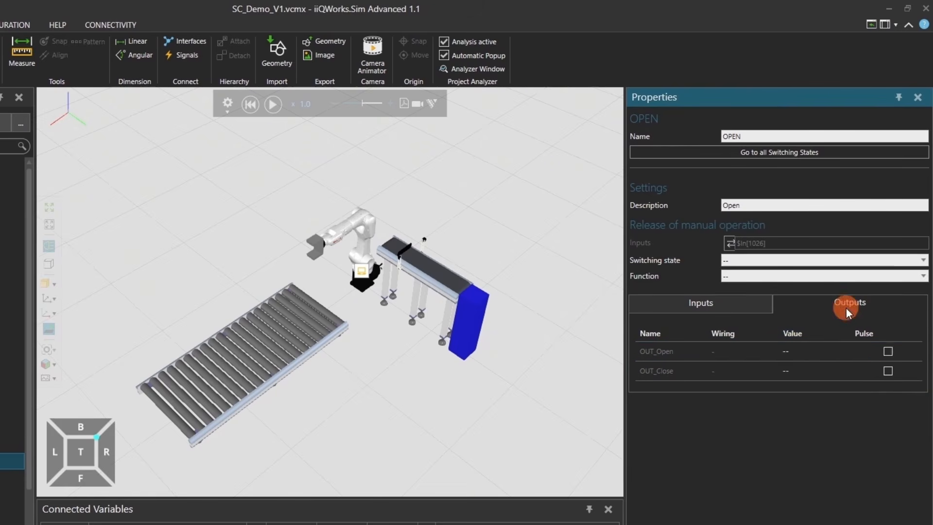
pyautogui.click(786, 348)
pyautogui.click(787, 348)
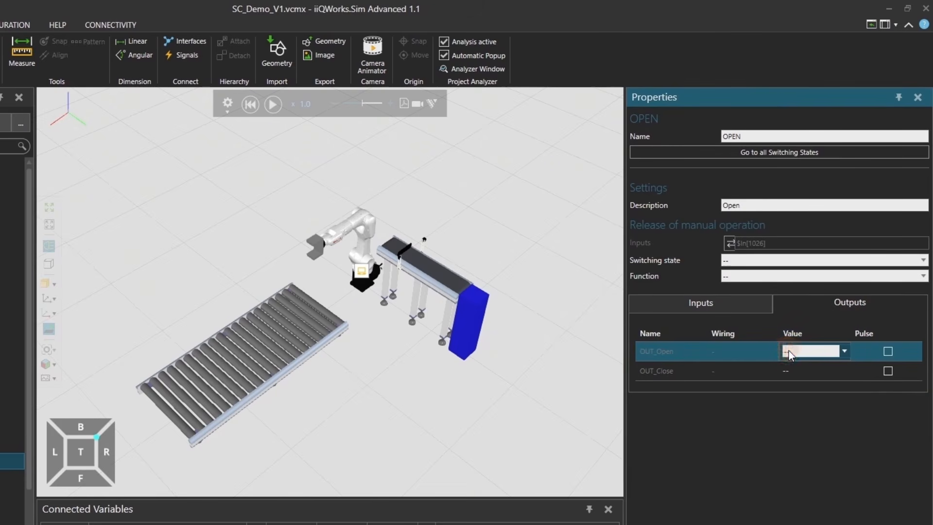
pyautogui.click(789, 351)
pyautogui.click(794, 371)
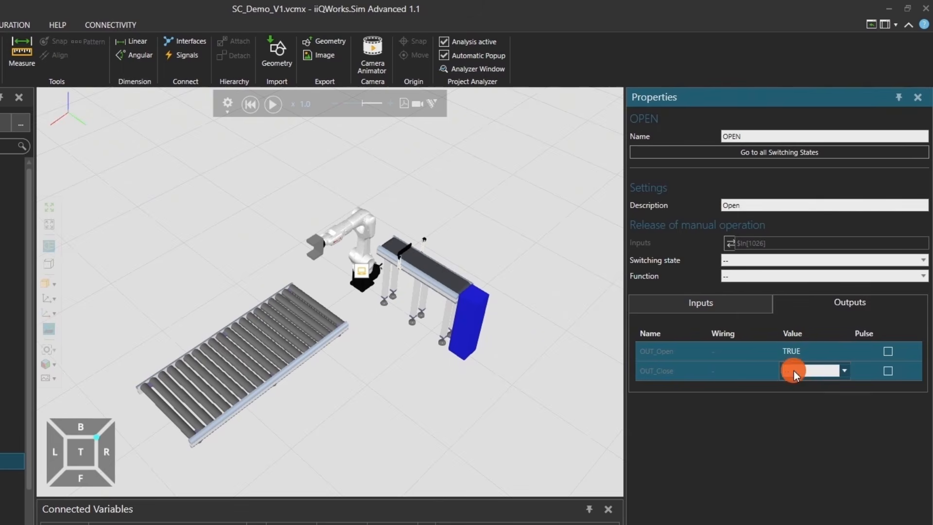
pyautogui.click(796, 375)
pyautogui.click(801, 406)
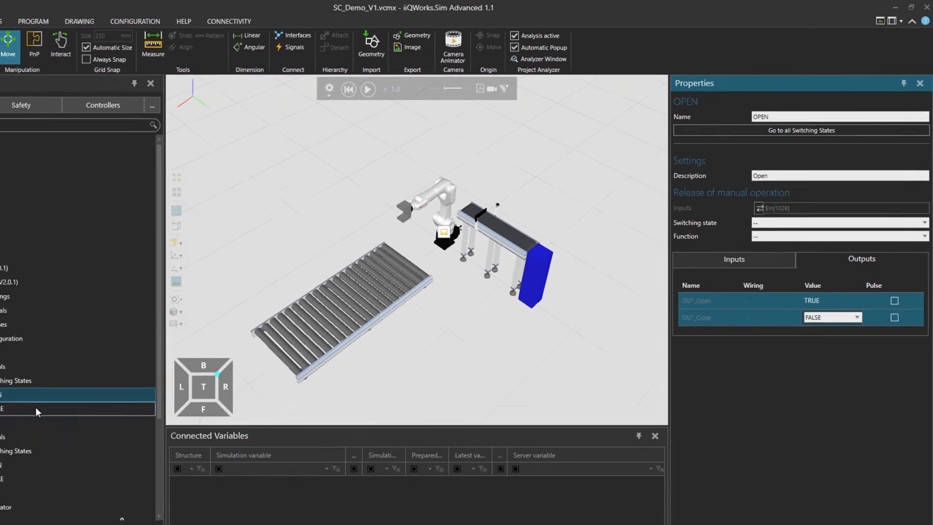
# For the Gripper's CLOSE switching state, set input IN_GripperIsOpen to FALSE and IN_GripperIsClose to TRUE
pyautogui.click(0, 479)
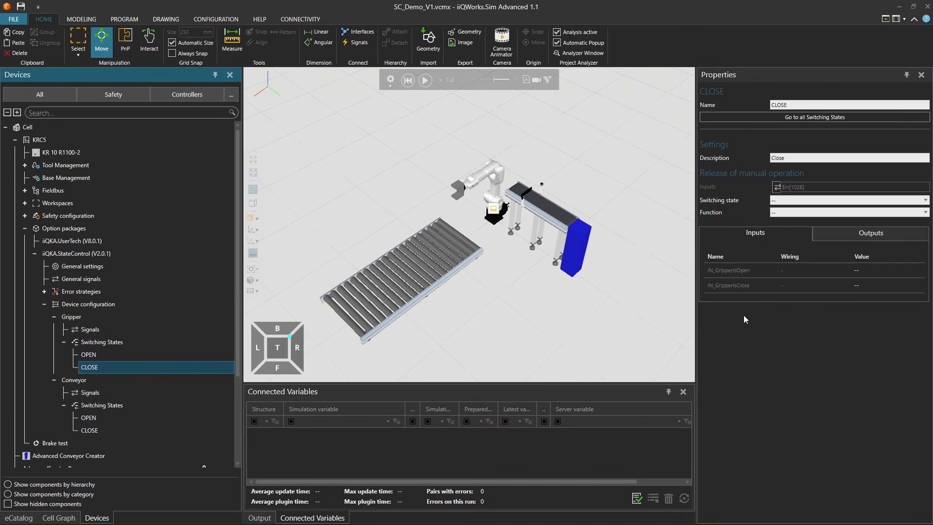
pyautogui.click(862, 270)
pyautogui.click(862, 270)
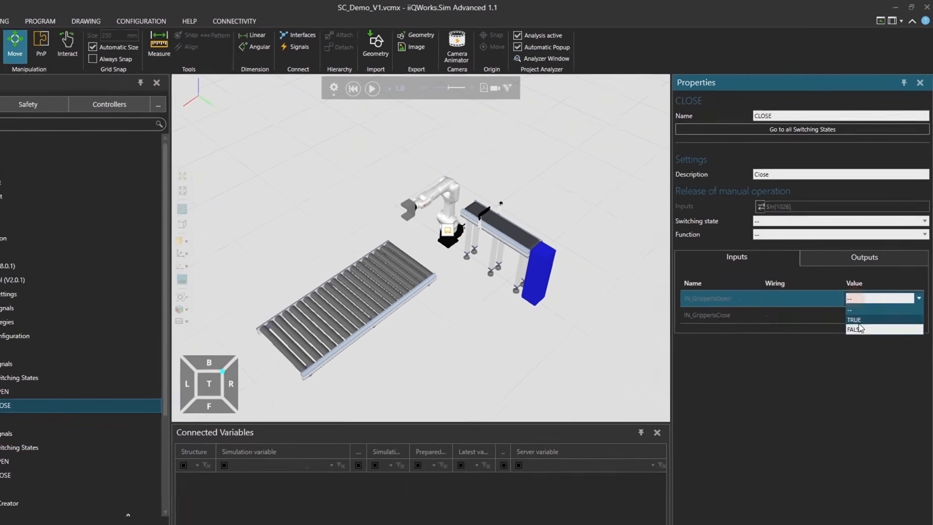
pyautogui.click(862, 293)
pyautogui.click(862, 285)
pyautogui.click(862, 285)
pyautogui.click(841, 370)
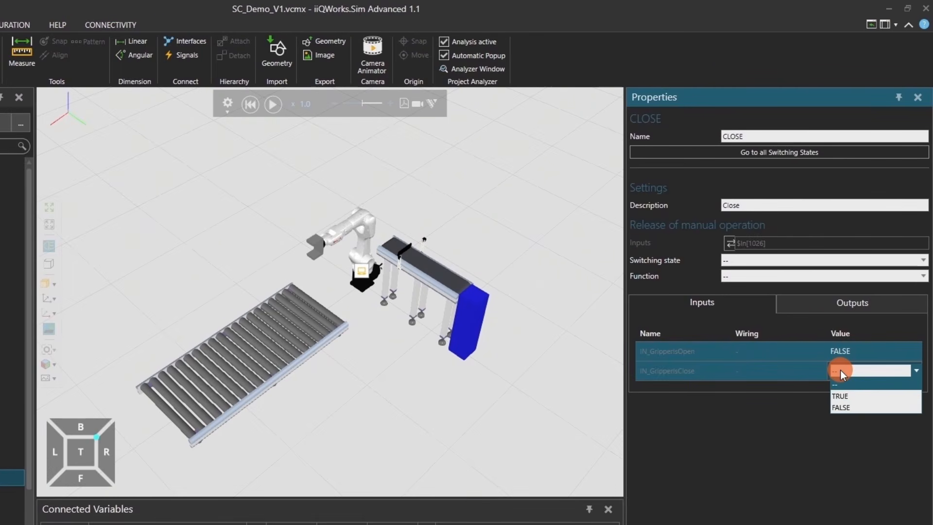
pyautogui.click(844, 390)
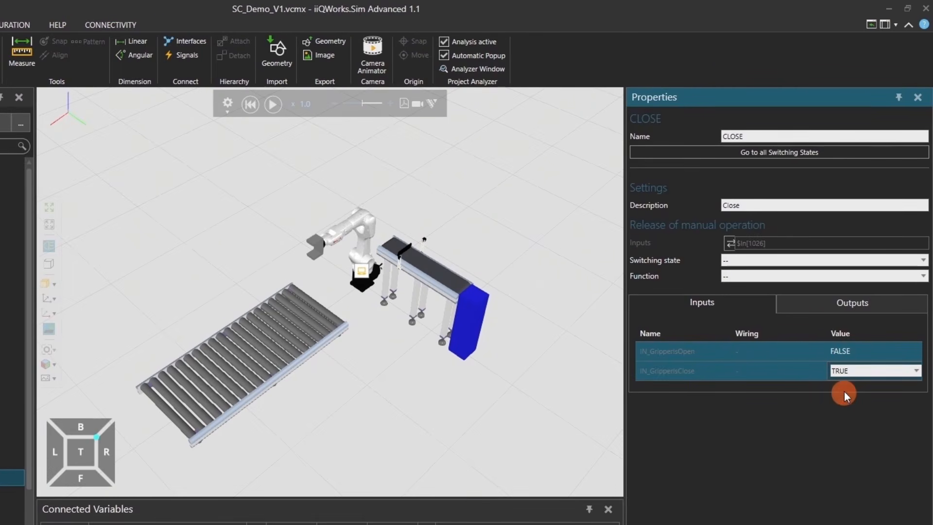
# Assign values to outputs OUT_Open and OUT_Close for the Gripper's CLOSE switching state, and check its input values
pyautogui.click(847, 300)
pyautogui.click(784, 350)
pyautogui.click(784, 350)
pyautogui.click(792, 353)
pyautogui.click(799, 379)
pyautogui.click(789, 372)
pyautogui.click(789, 371)
pyautogui.click(792, 374)
pyautogui.click(801, 392)
pyautogui.click(721, 308)
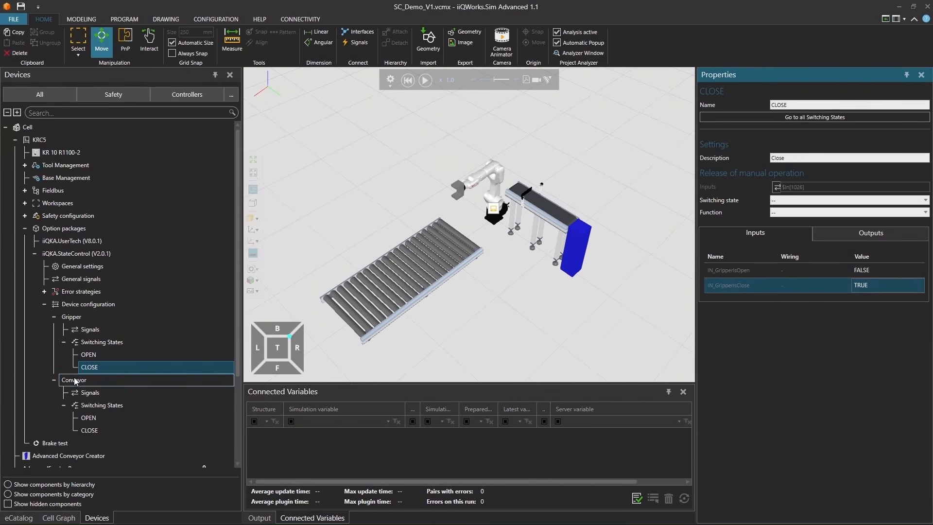
# Delete both input signals, INPUT 1 and INPUT 2, from the Conveyor device
pyautogui.click(76, 380)
pyautogui.click(81, 391)
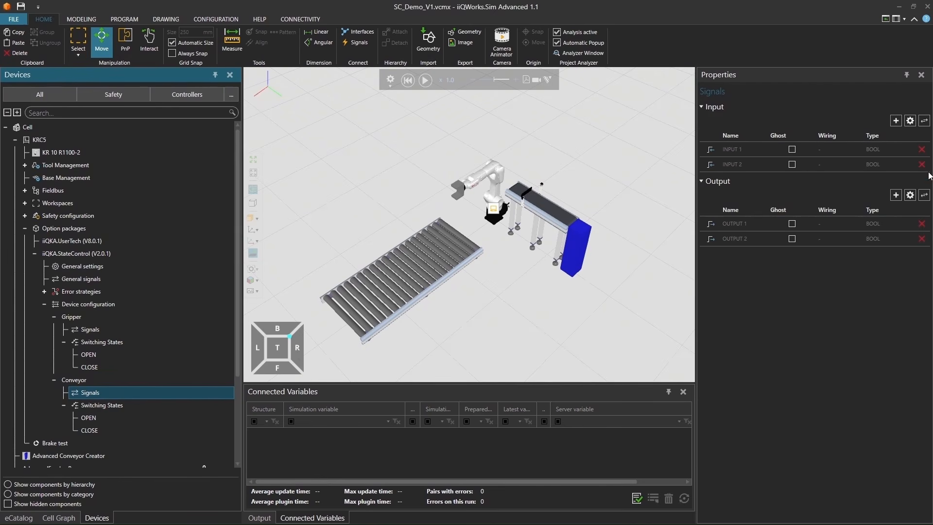
pyautogui.click(922, 149)
pyautogui.click(572, 289)
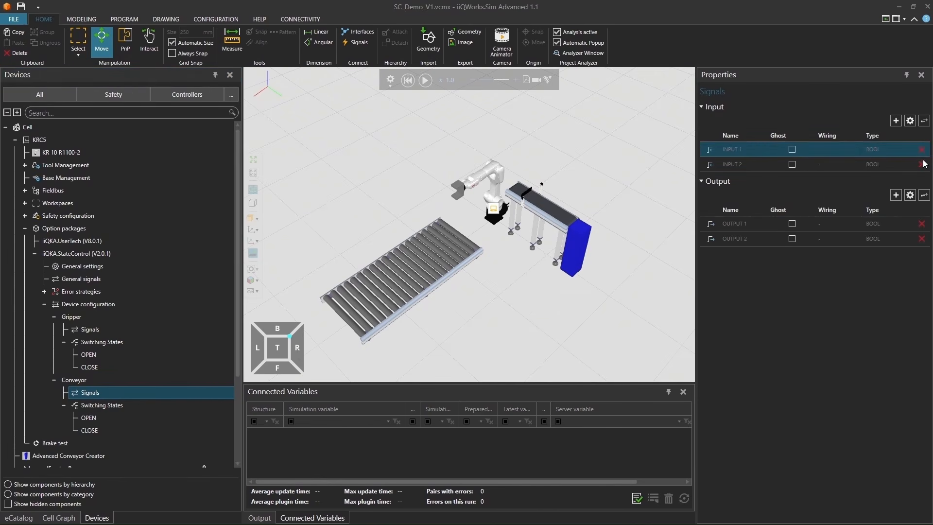
pyautogui.click(922, 150)
pyautogui.click(570, 289)
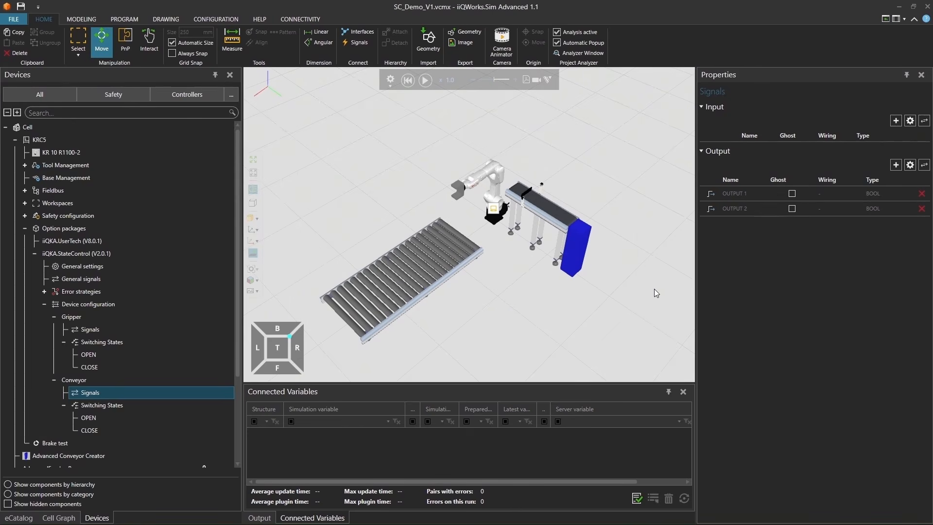
# Rename the Conveyor's output signal OUTPUT 1 to OUT_ConvOn and delete OUTPUT 2
pyautogui.click(842, 195)
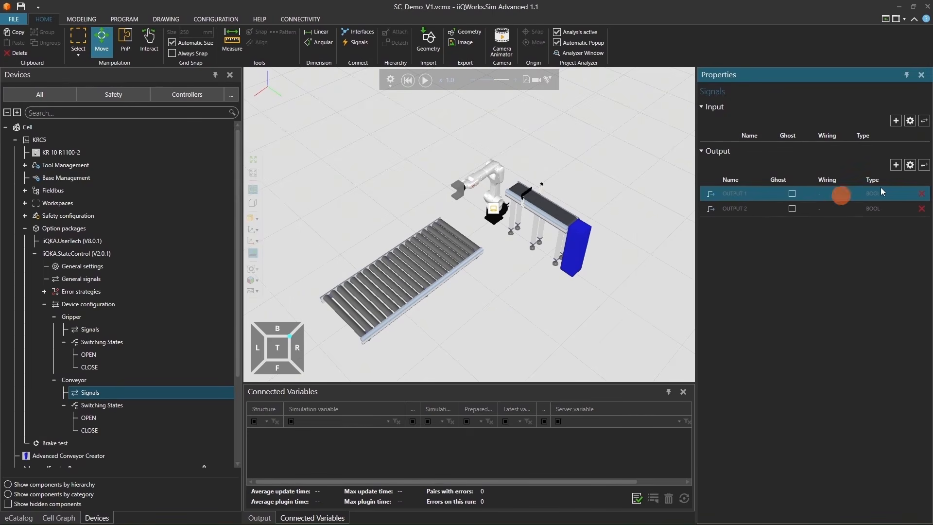
pyautogui.click(911, 165)
pyautogui.doubleClick(785, 105)
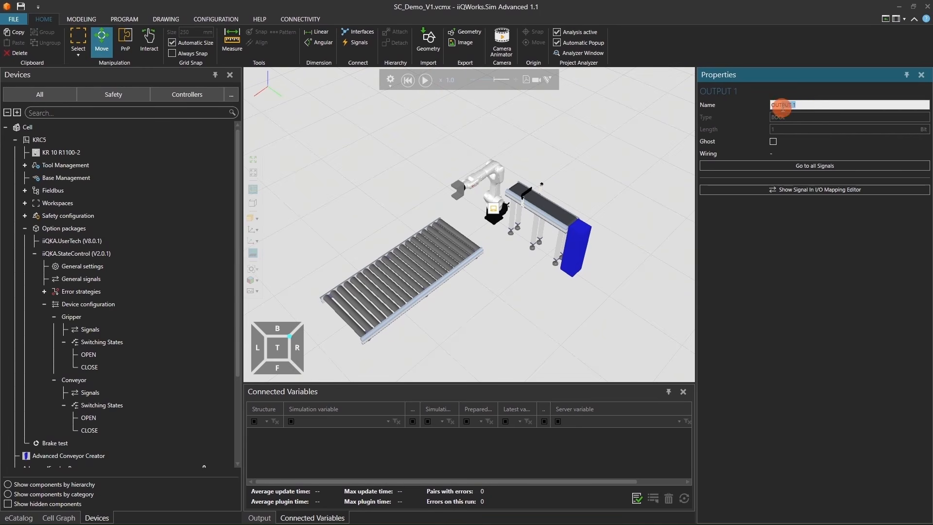
pyautogui.write('OUT_ConvOn')
pyautogui.click(843, 167)
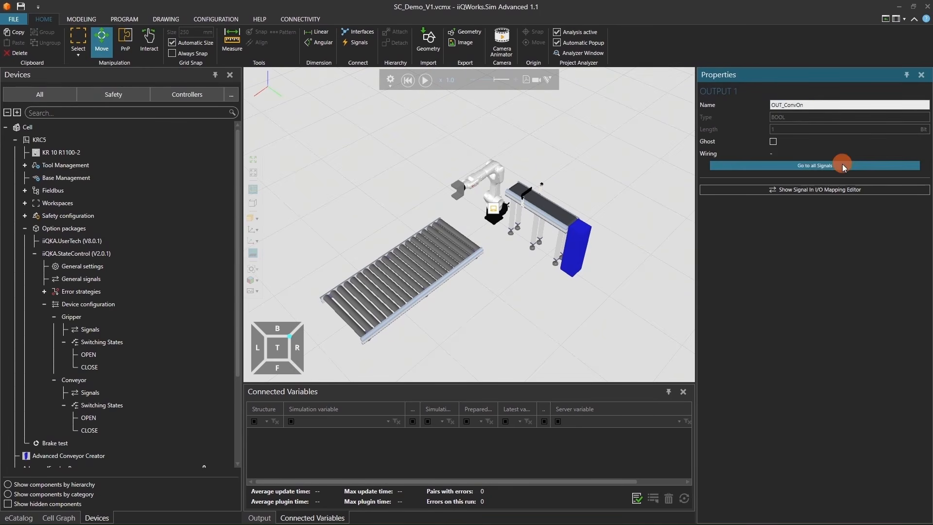
pyautogui.click(919, 209)
pyautogui.click(567, 287)
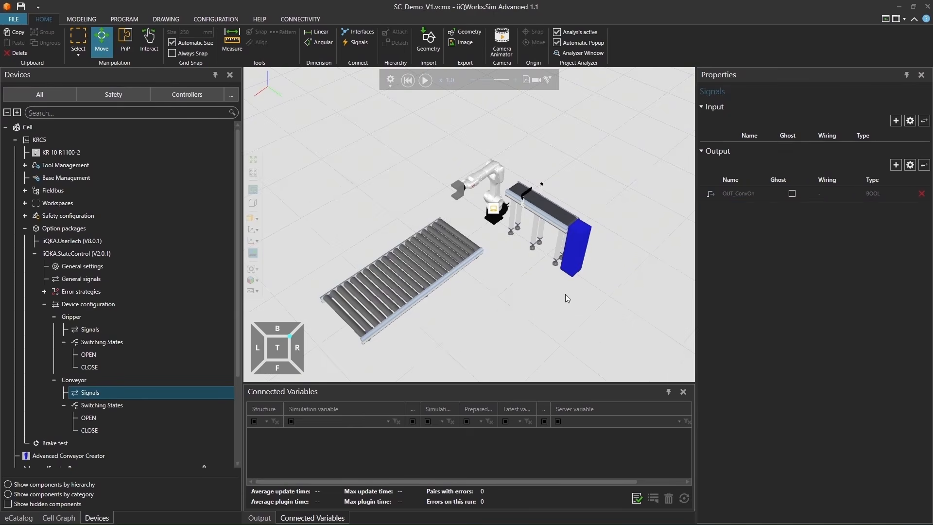
# Rename the Conveyor's OPEN switching state to Conv_On
pyautogui.click(148, 405)
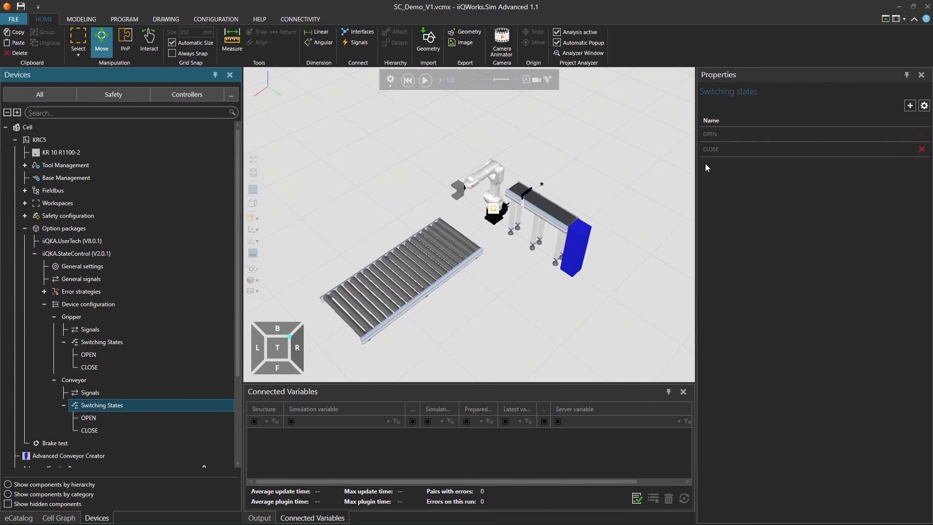
pyautogui.click(741, 136)
pyautogui.click(924, 106)
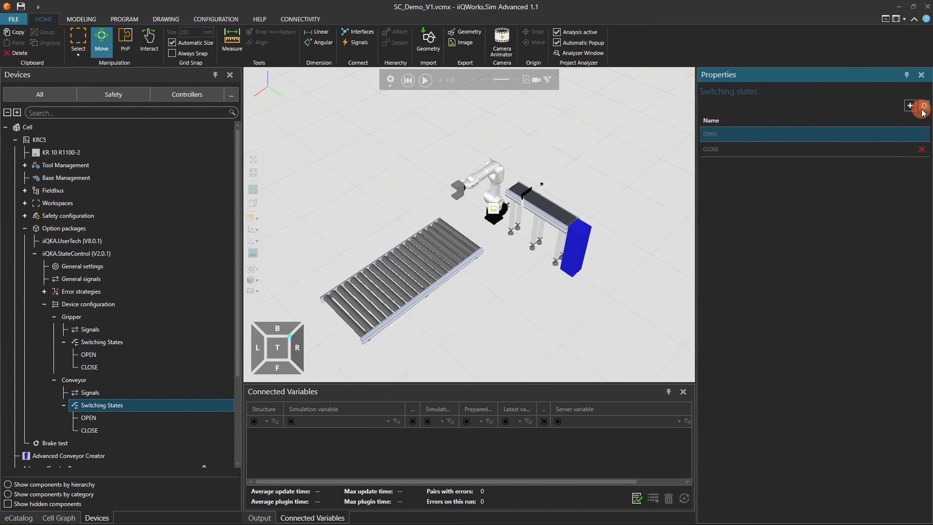
pyautogui.doubleClick(795, 105)
pyautogui.write('Conv_O')
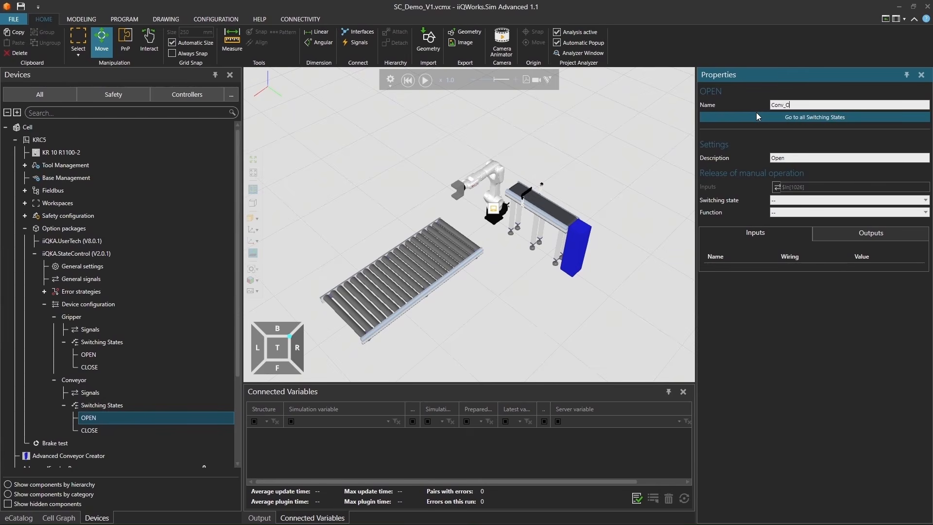
pyautogui.write('n')
# Set output OUT_ConvOn to TRUE for the Conveyor's Conv_On switching state
pyautogui.click(848, 238)
pyautogui.click(822, 269)
pyautogui.click(825, 300)
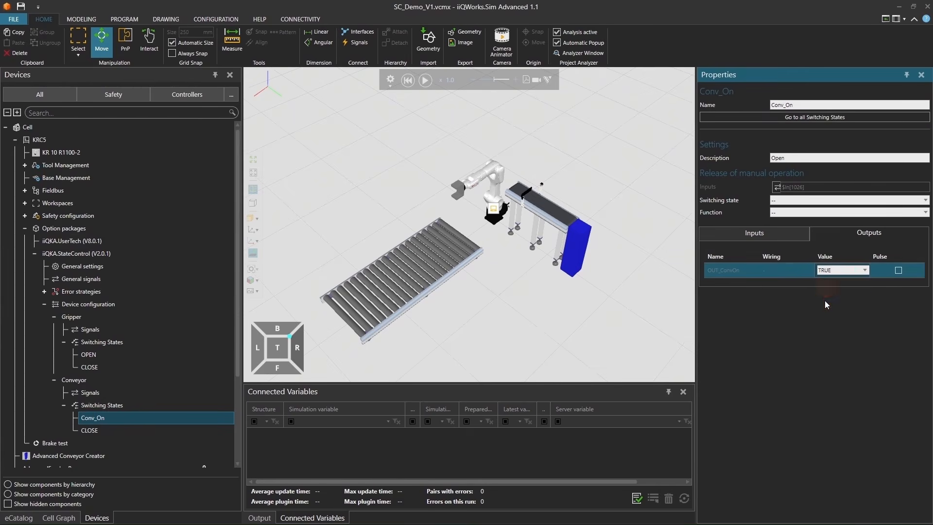
# Rename the Conveyor's CLOSE switching state to Conv_Off
pyautogui.click(108, 430)
pyautogui.click(801, 106)
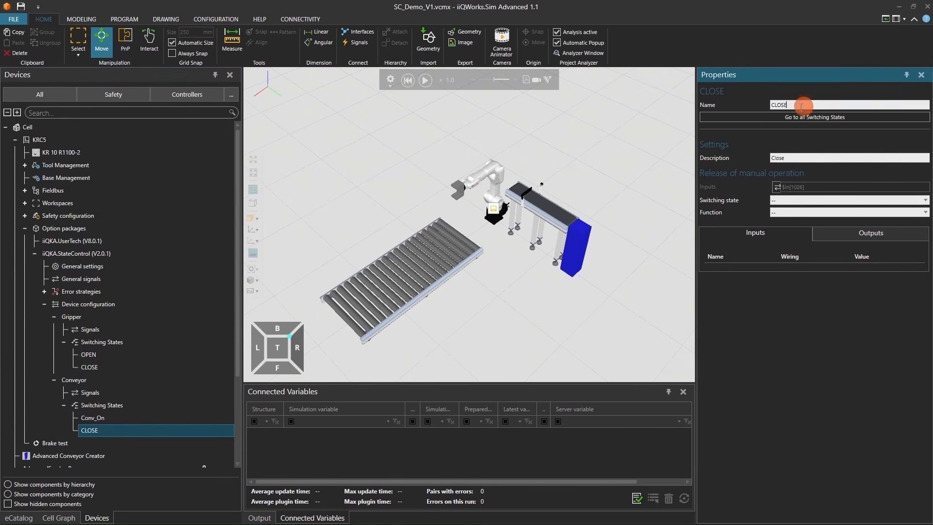
pyautogui.hotkey('ctrl', 'a')
pyautogui.write('Conv_Off')
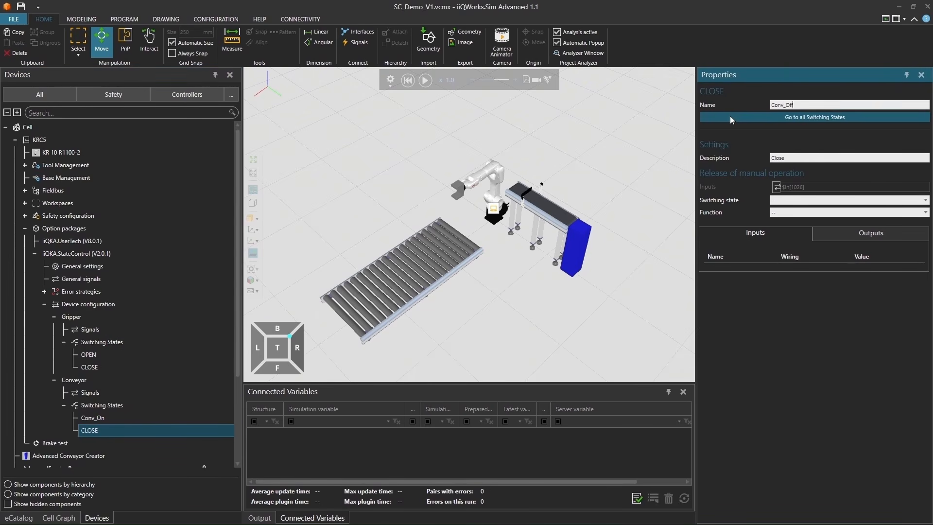
# Set output OUT_ConvOn to FALSE for the Conveyor's Conv_Off switching state
pyautogui.click(844, 233)
pyautogui.click(823, 271)
pyautogui.click(826, 271)
pyautogui.click(833, 298)
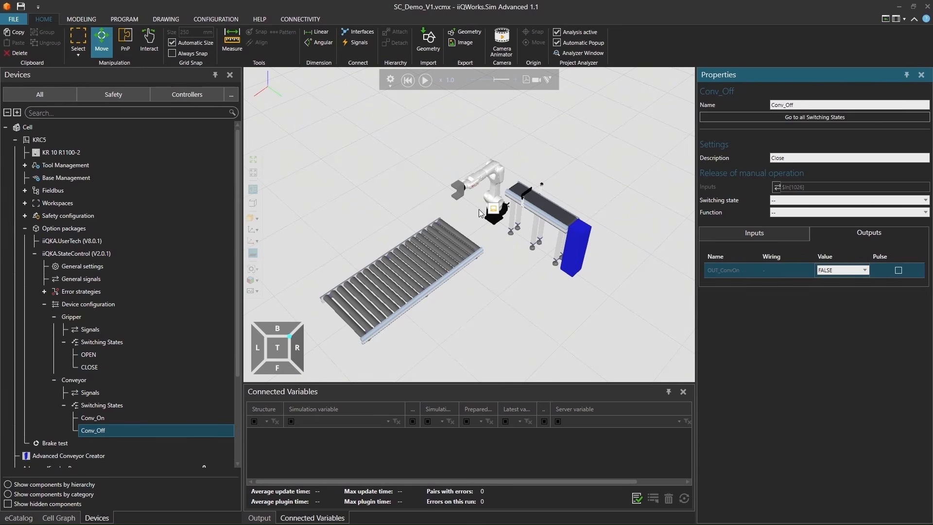
# Open the I/O mapping editor and choose KR 10 R1100-2 as the scene element on both sides
pyautogui.click(197, 20)
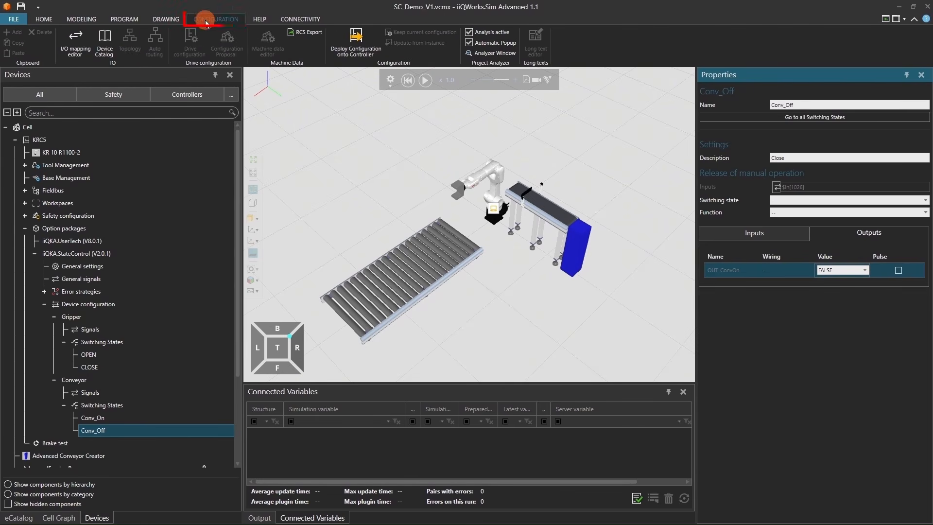
pyautogui.click(72, 44)
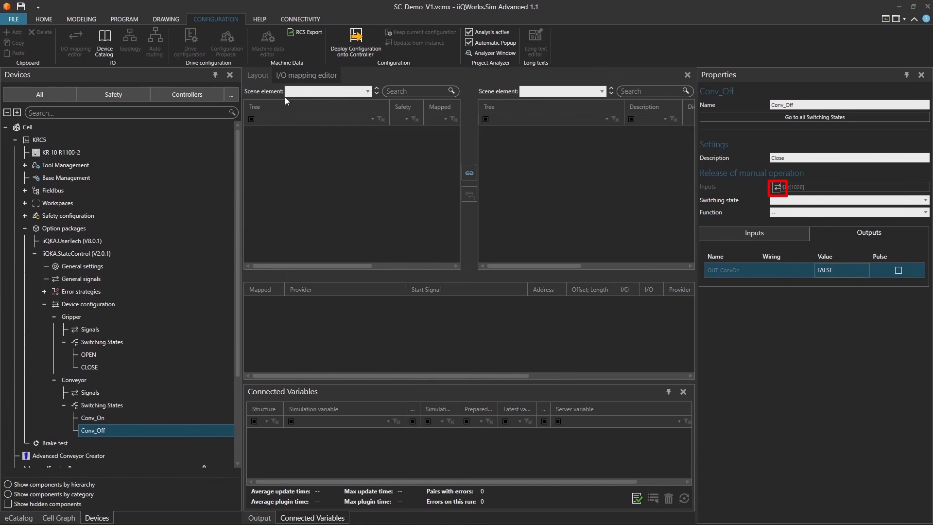
pyautogui.click(322, 91)
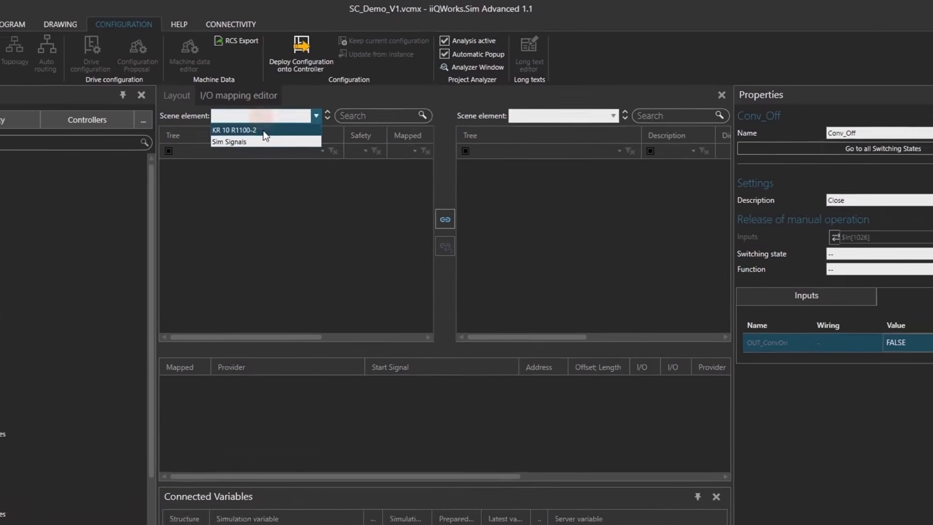
pyautogui.click(307, 99)
pyautogui.click(568, 92)
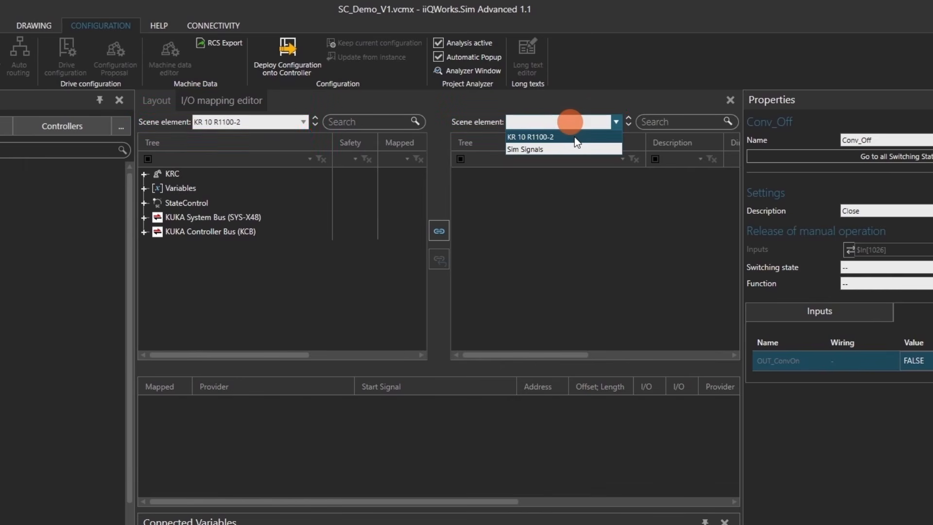
pyautogui.click(577, 139)
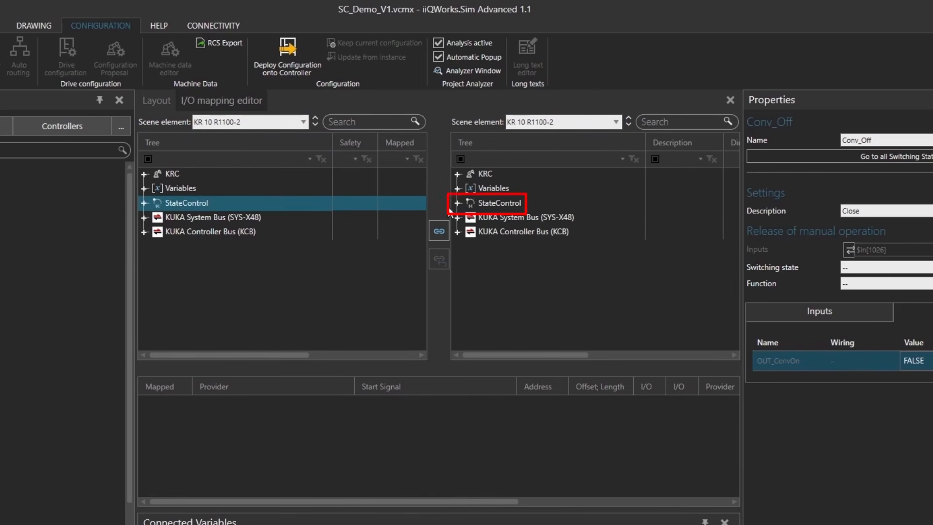
# Expand the StateControl device signals in the second signal tree down to the Gripper's individual signals
pyautogui.click(458, 203)
pyautogui.click(458, 203)
pyautogui.click(464, 217)
pyautogui.click(465, 217)
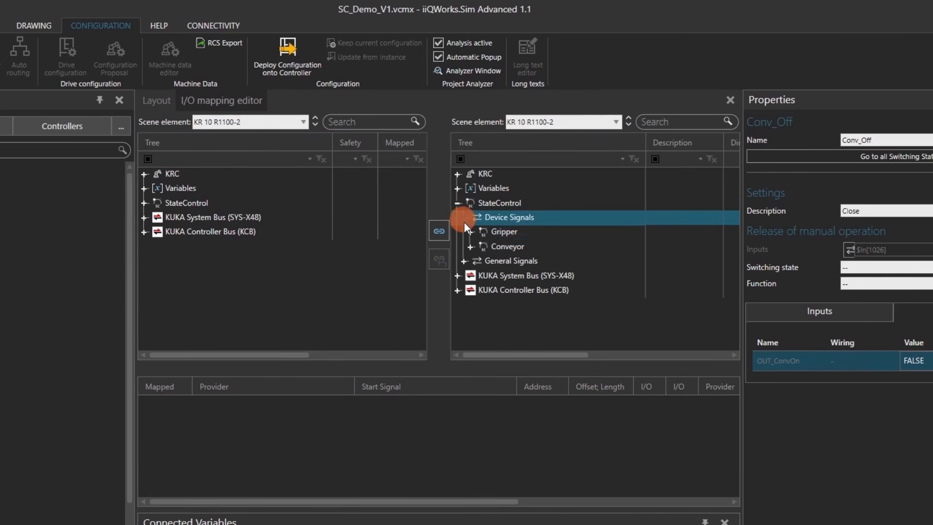
pyautogui.click(469, 232)
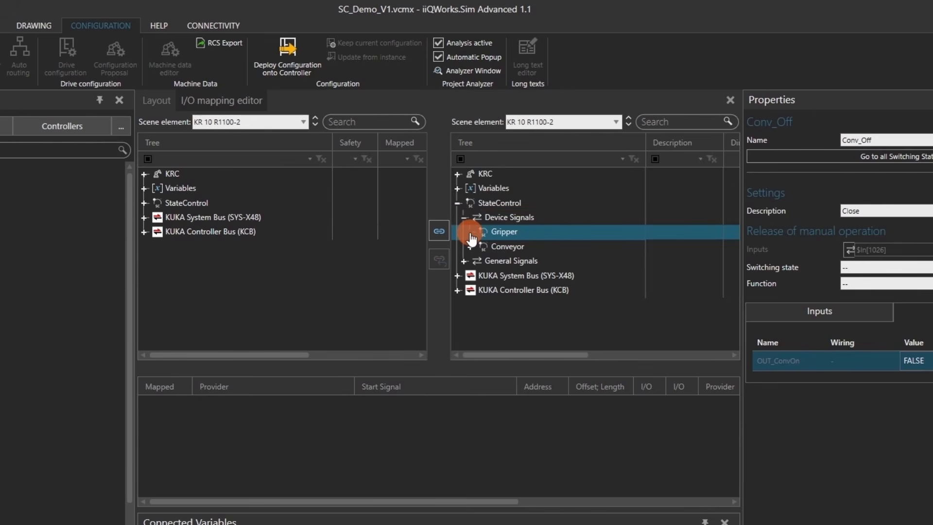
pyautogui.click(470, 233)
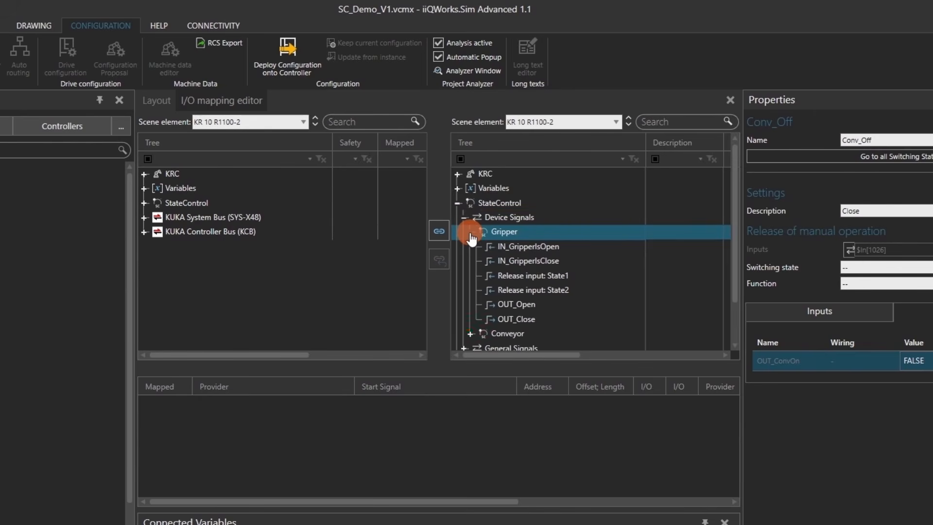
# Map the Gripper signal IN_GripperIsOpen to the KRC digital input $IN[101]
pyautogui.click(497, 248)
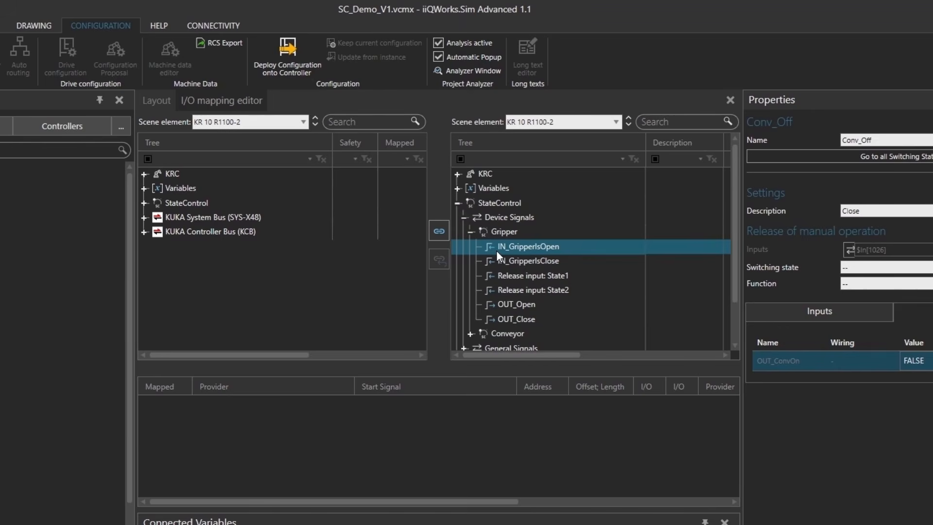
pyautogui.click(497, 249)
pyautogui.click(160, 176)
pyautogui.click(145, 175)
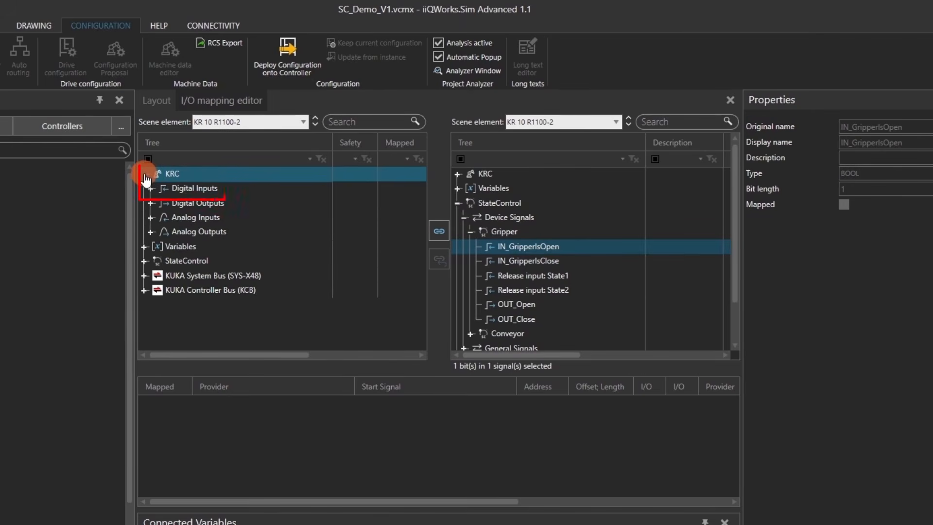
pyautogui.click(150, 193)
pyautogui.click(151, 188)
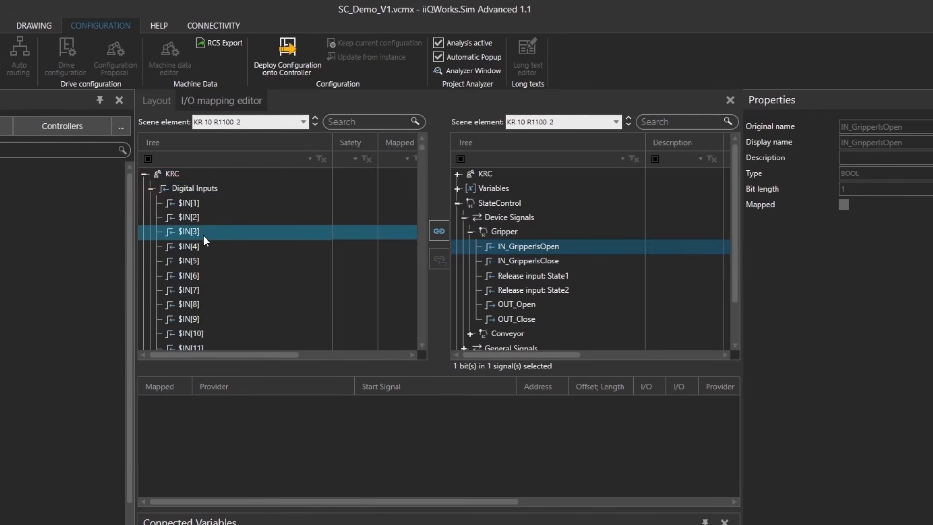
pyautogui.scroll(-7, 221, 264)
pyautogui.scroll(-9, 223, 265)
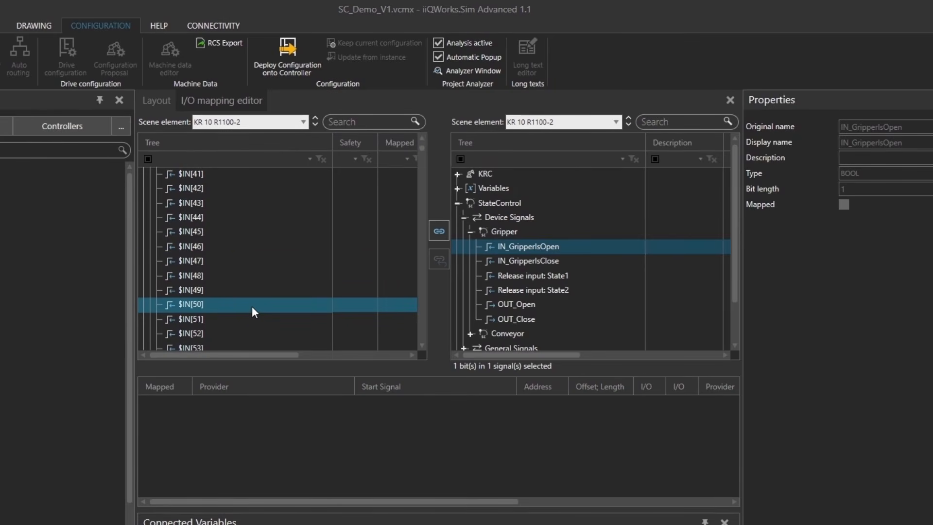
pyautogui.scroll(-16, 252, 303)
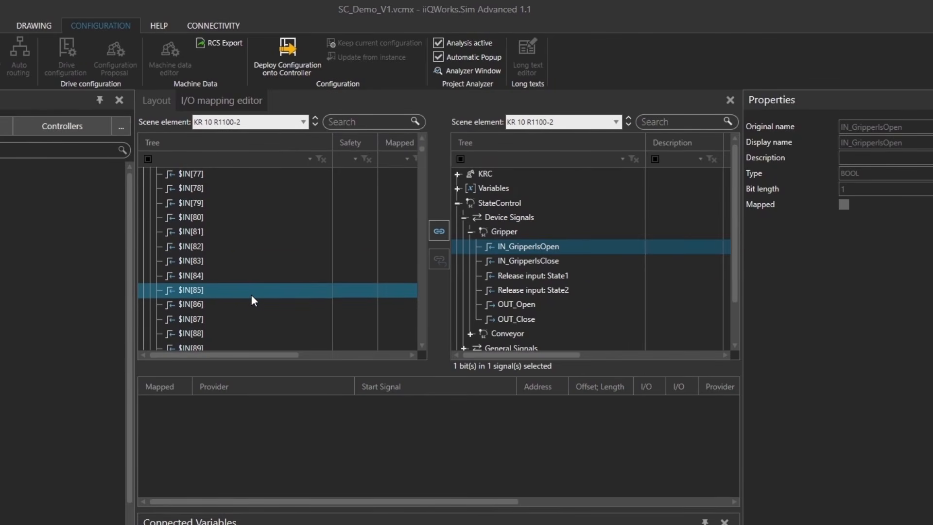
pyautogui.click(227, 261)
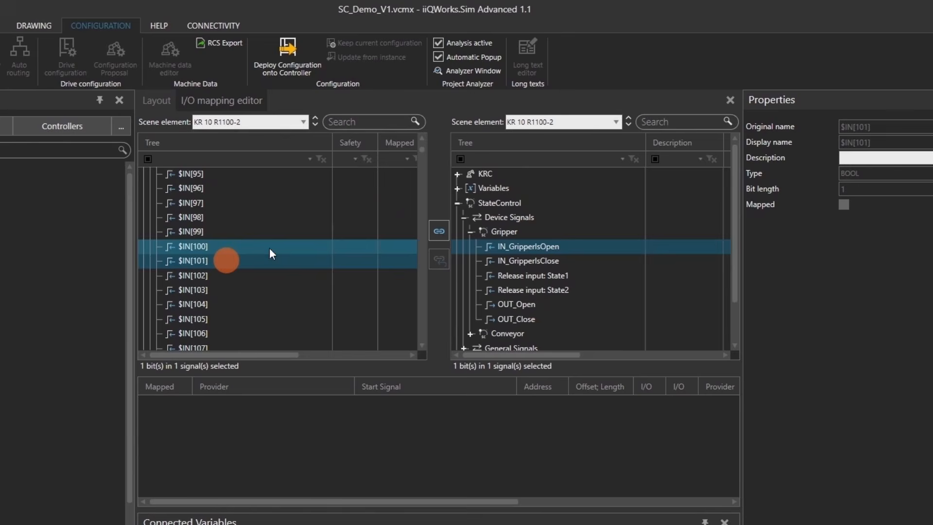
pyautogui.click(438, 235)
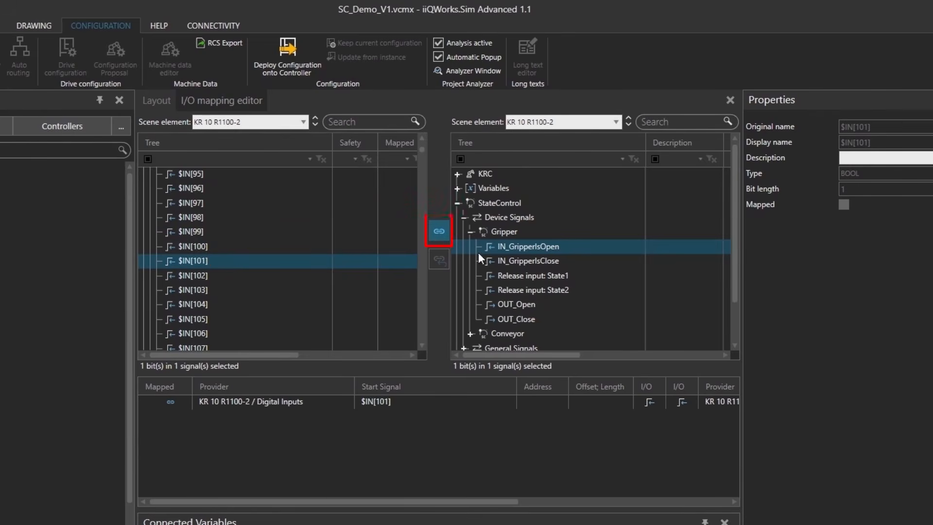
# Map the Gripper signal IN_GripperIsClose to the digital input $IN[102]
pyautogui.click(514, 263)
pyautogui.click(327, 275)
pyautogui.click(440, 227)
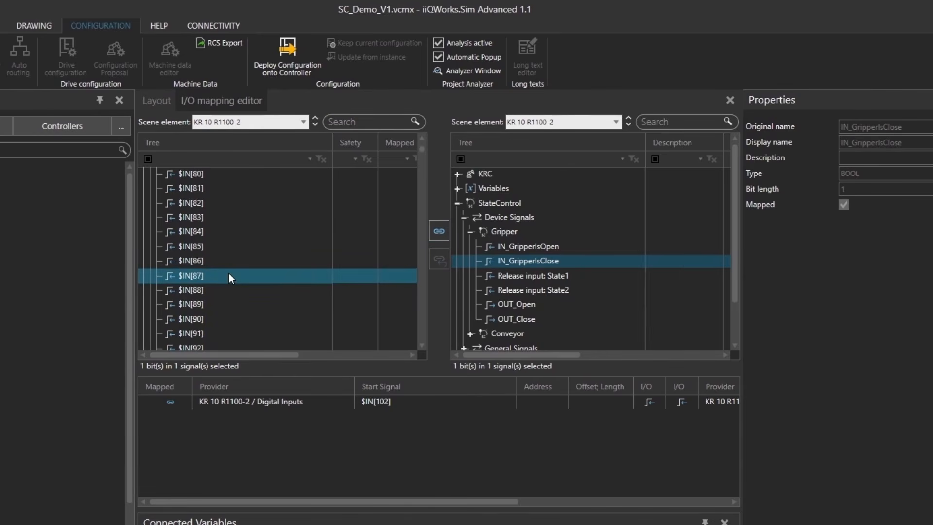
# Map the Gripper signal OUT_Open to the KRC digital output $OUT[101]
pyautogui.scroll(14, 228, 273)
pyautogui.click(150, 189)
pyautogui.click(150, 204)
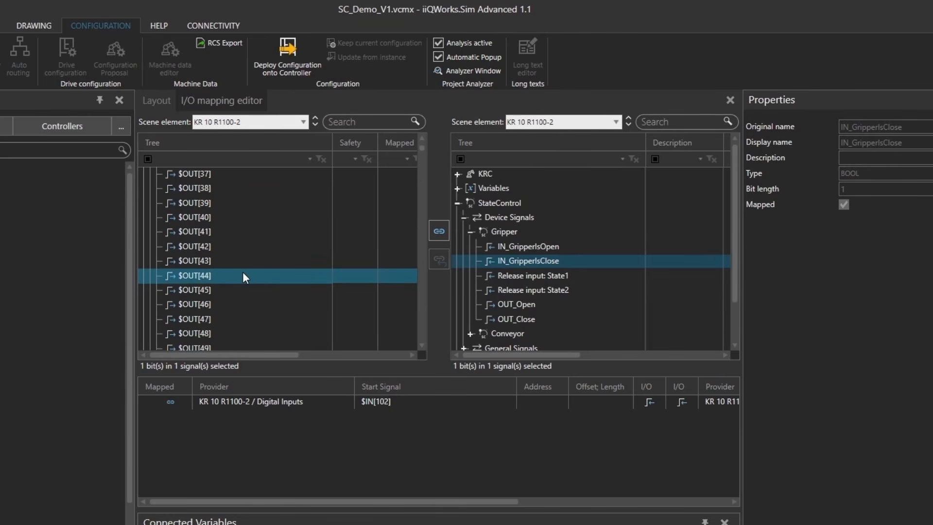
pyautogui.scroll(-8, 243, 277)
pyautogui.click(226, 231)
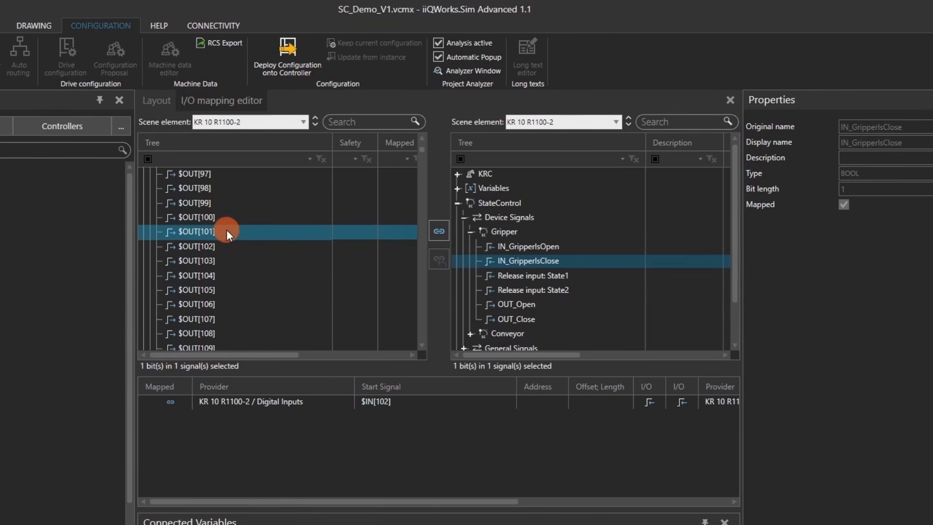
pyautogui.click(522, 305)
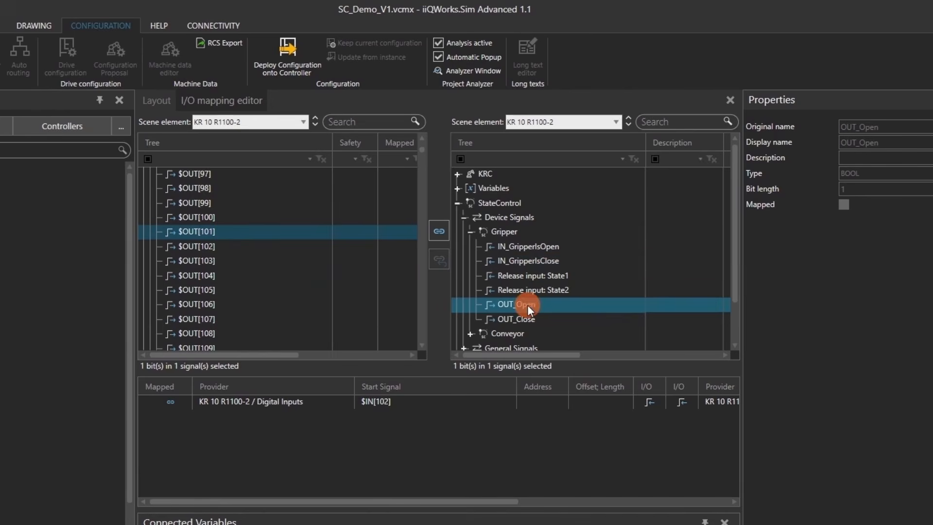
pyautogui.click(438, 233)
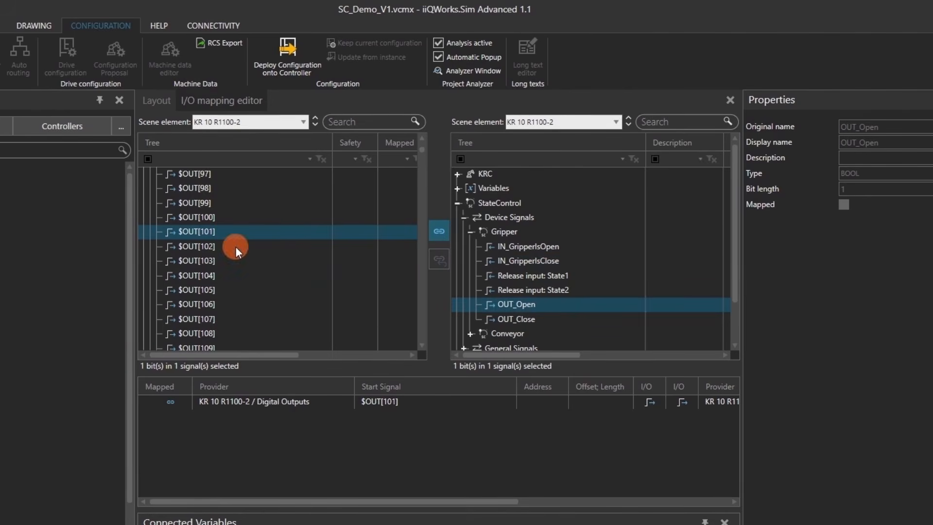
# Map the Gripper signal OUT_Close to the digital output $OUT[102]
pyautogui.click(235, 247)
pyautogui.click(503, 319)
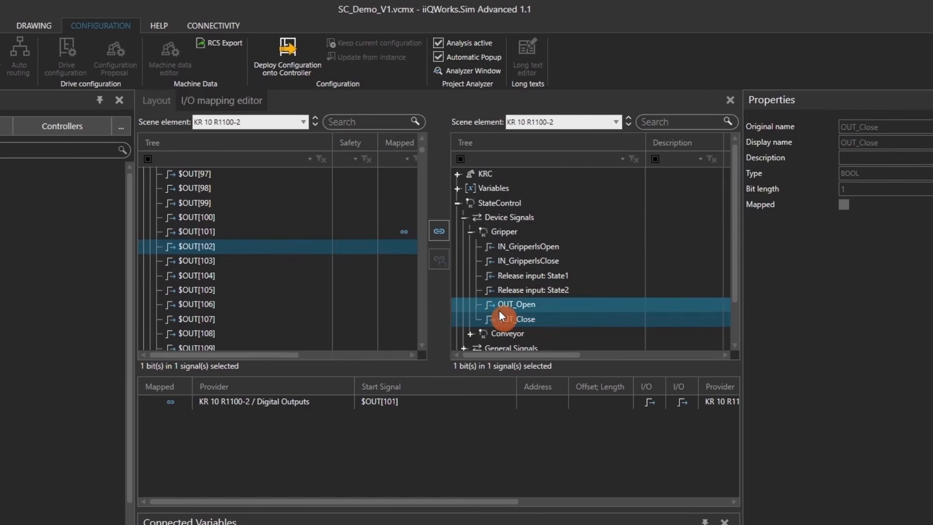
pyautogui.click(438, 232)
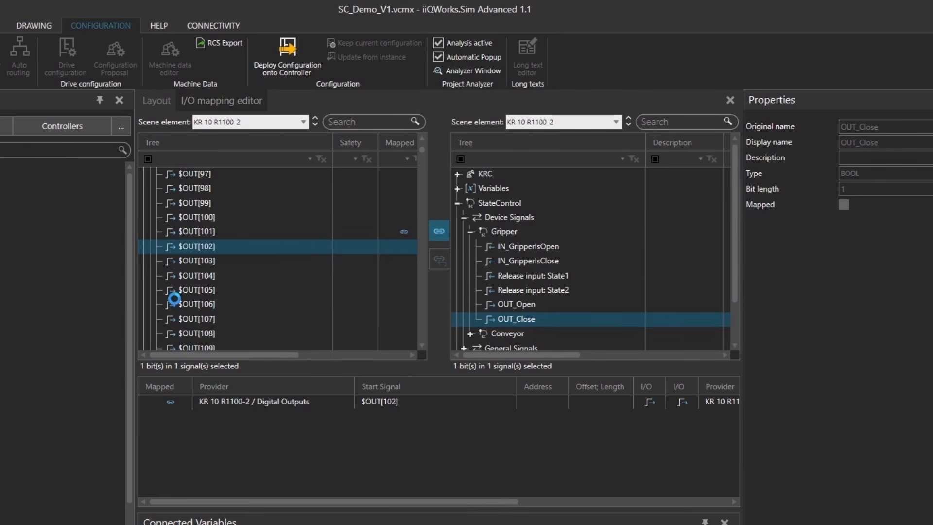
# Map the Conveyor signal OUT_ConvOn to the digital output $OUT[1]
pyautogui.click(472, 233)
pyautogui.click(471, 246)
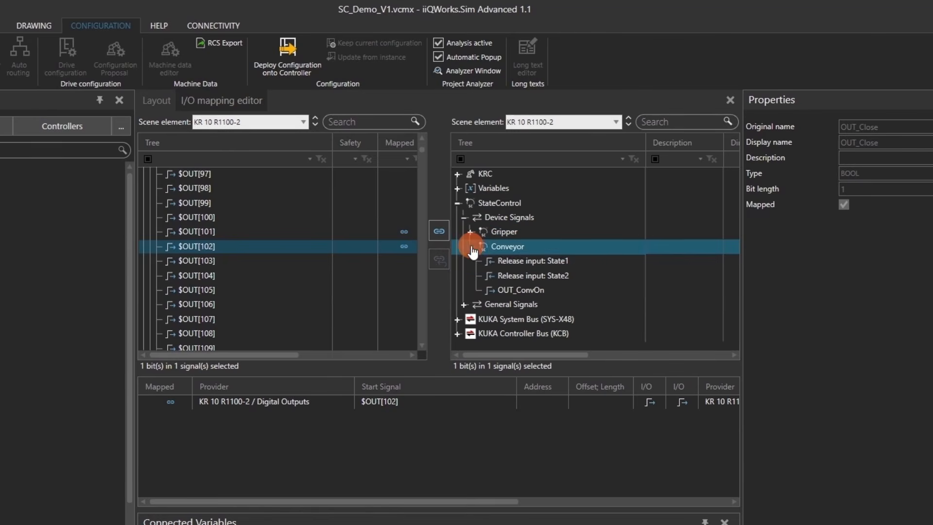
pyautogui.click(524, 290)
pyautogui.scroll(12, 238, 293)
pyautogui.scroll(20, 237, 292)
pyautogui.scroll(1, 238, 293)
pyautogui.click(214, 218)
pyautogui.click(440, 232)
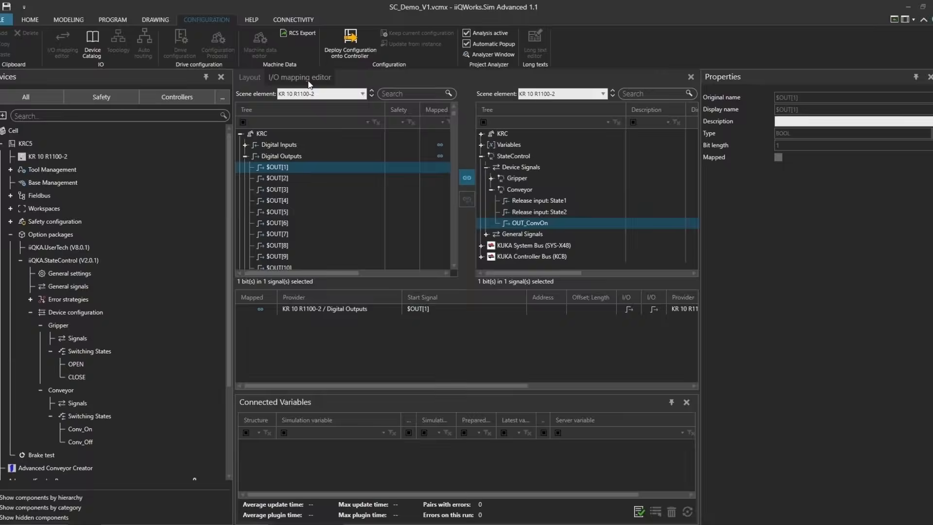
# Close the I/O mapping editor and show the statements inside the LOOP of the robot's SC_Demo program
pyautogui.rightClick(233, 97)
pyautogui.click(299, 83)
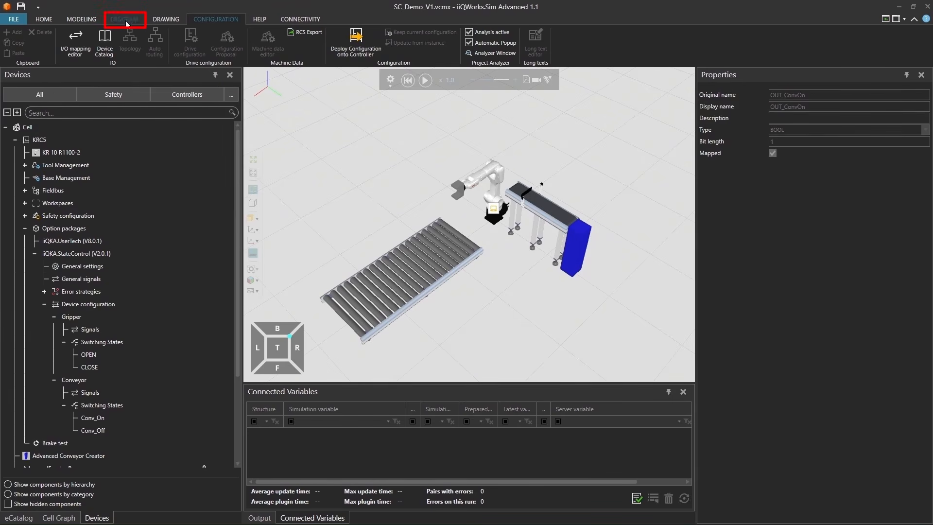
pyautogui.click(497, 179)
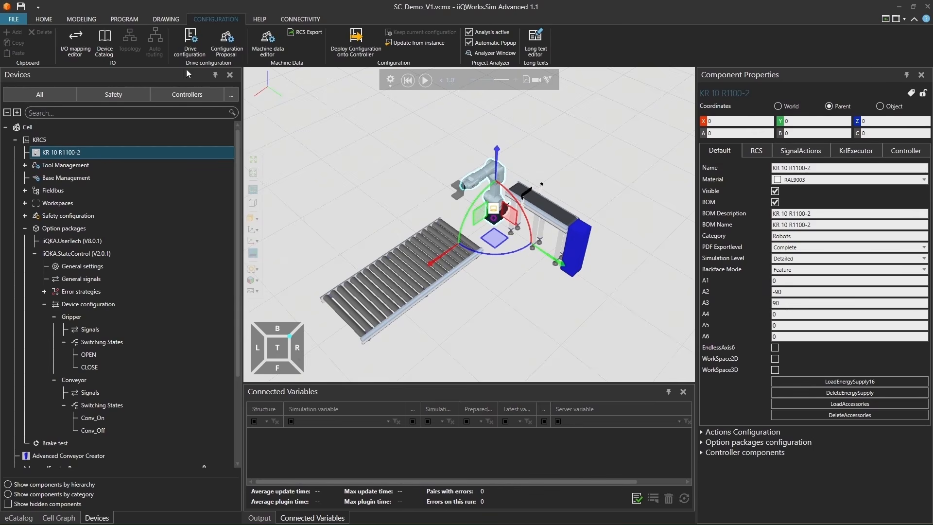
pyautogui.click(127, 18)
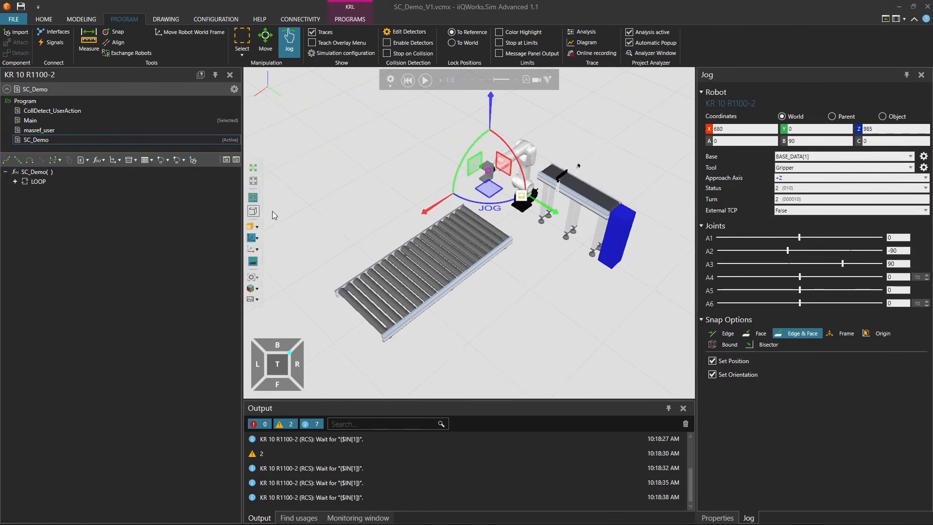
pyautogui.click(16, 182)
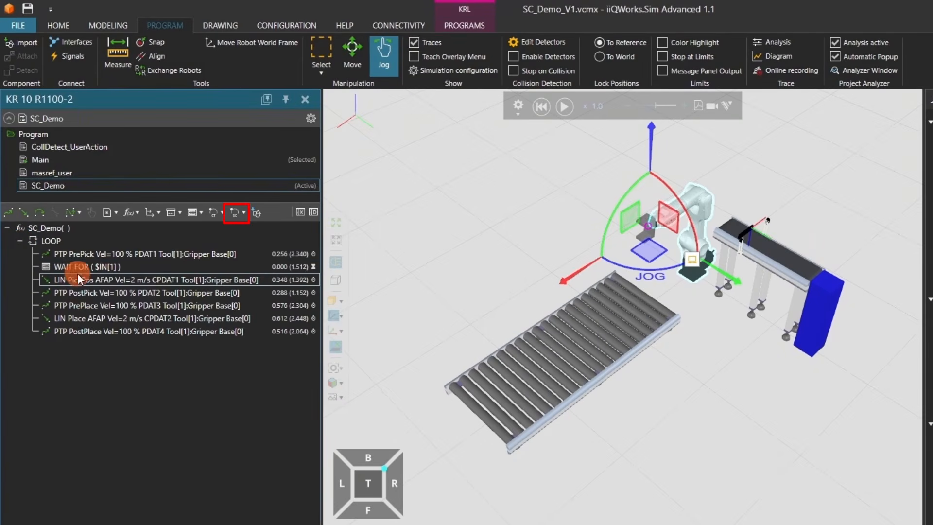
# Insert a SetState statement after the LIN PickPos motion for device Gripper, state CLOSE, checked with Strategy 1
pyautogui.click(77, 280)
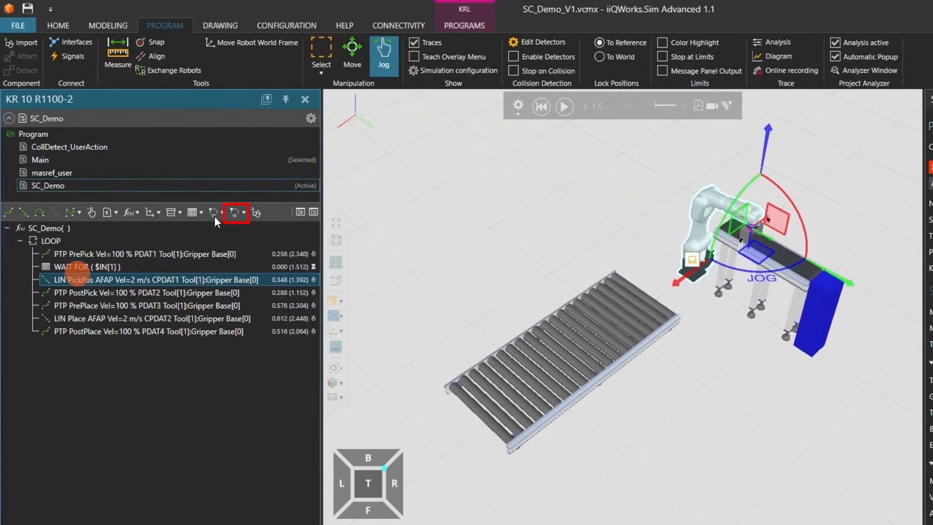
pyautogui.click(239, 213)
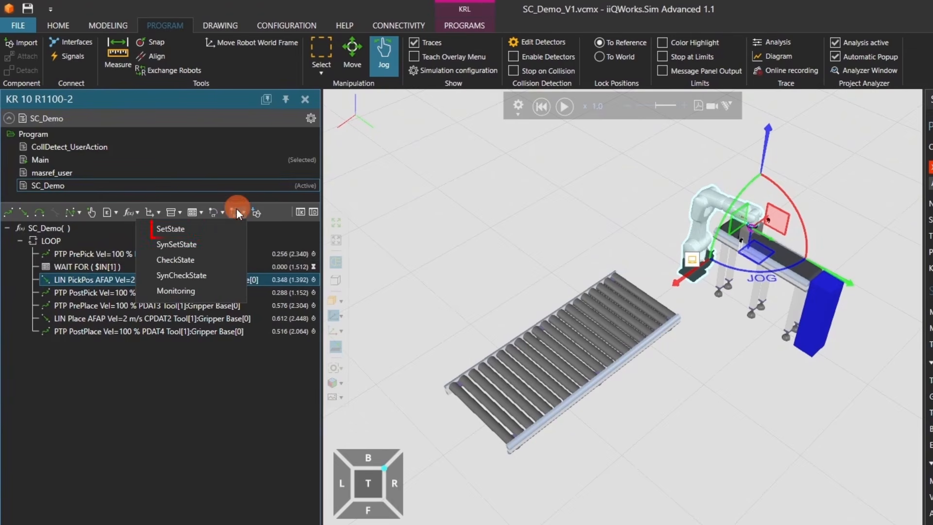
pyautogui.click(215, 224)
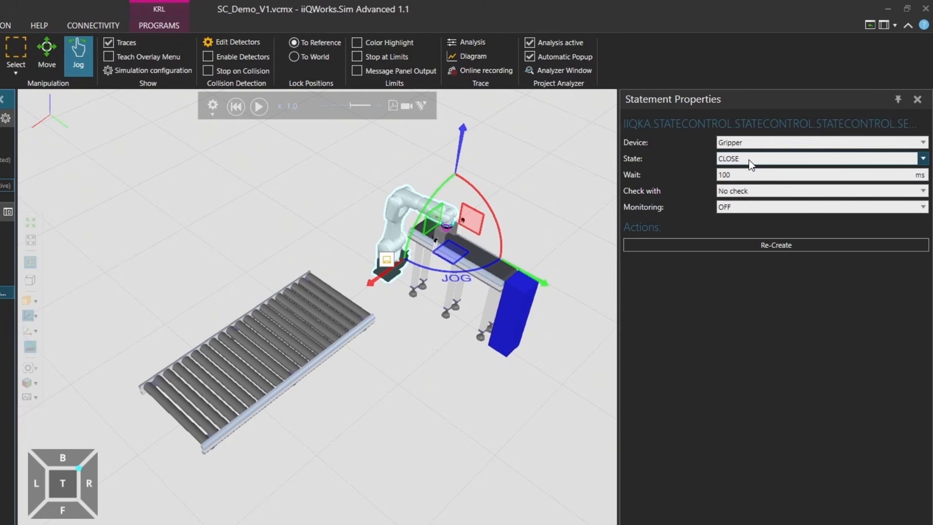
pyautogui.click(739, 191)
pyautogui.click(740, 213)
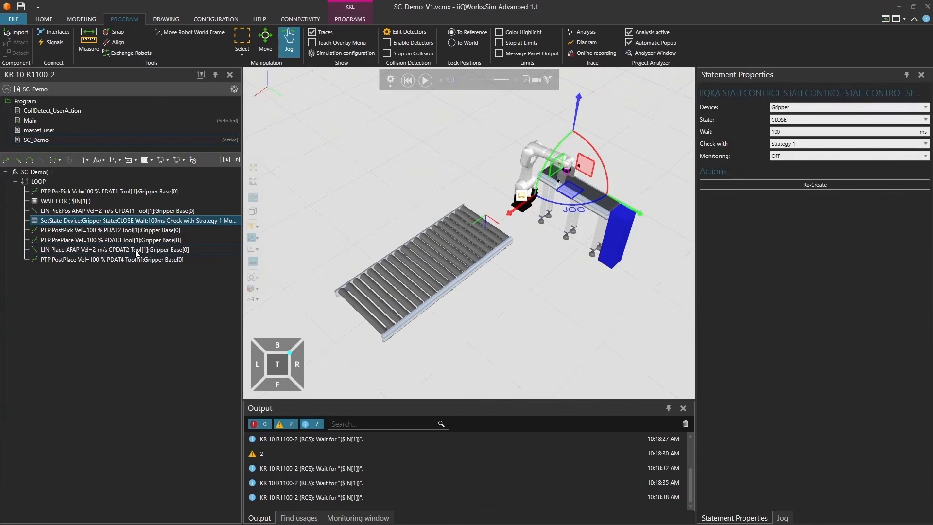
# Insert a SetState statement after the LIN Place motion for device Gripper with state OPEN
pyautogui.click(135, 250)
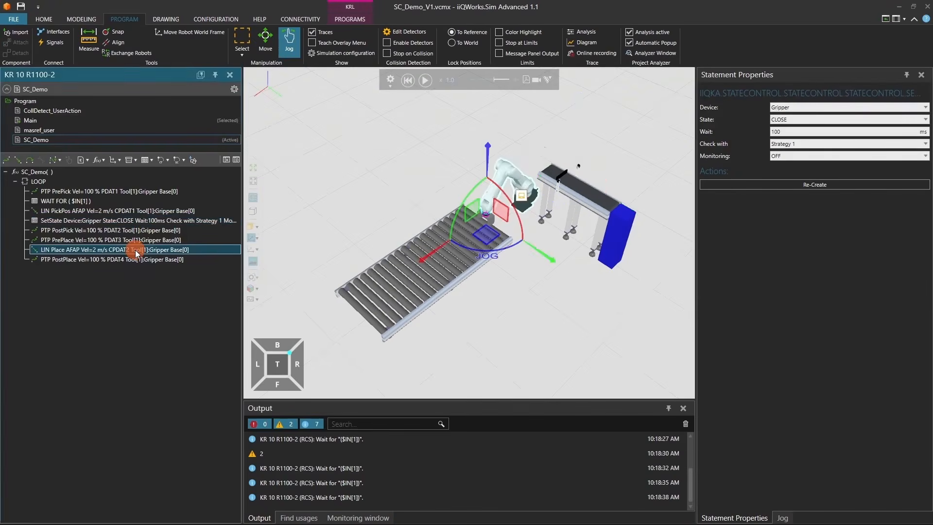
pyautogui.click(179, 161)
pyautogui.click(173, 172)
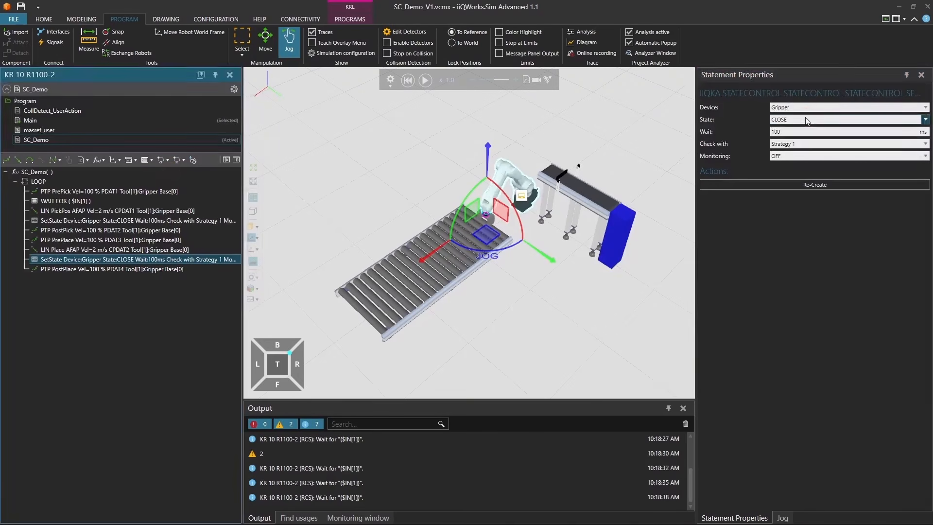
pyautogui.click(806, 121)
pyautogui.click(806, 132)
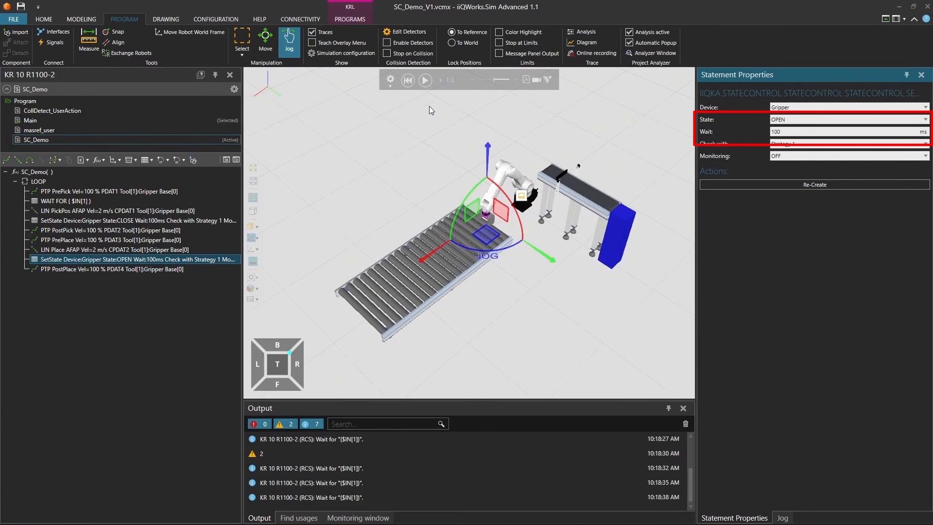
# Run the simulation to check the gripper's closing and opening in SC_Demo, and reset it
pyautogui.click(425, 81)
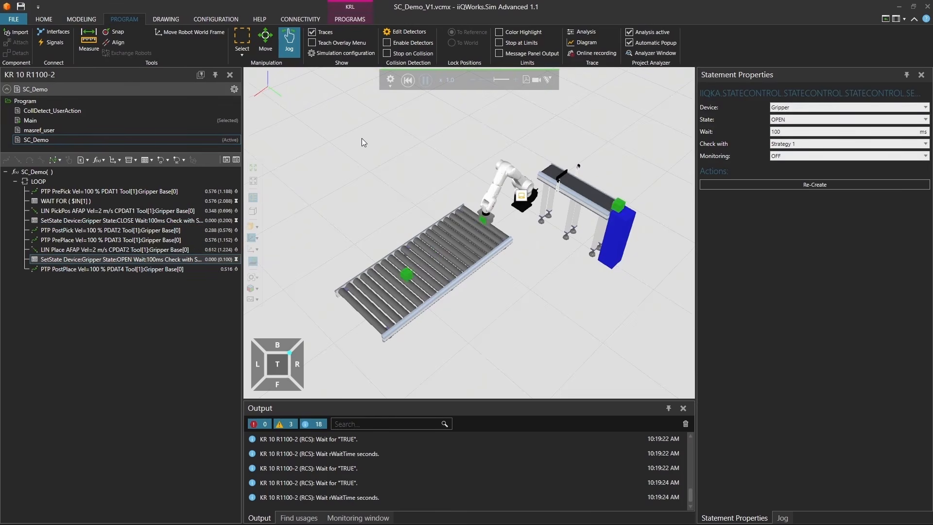
pyautogui.click(408, 80)
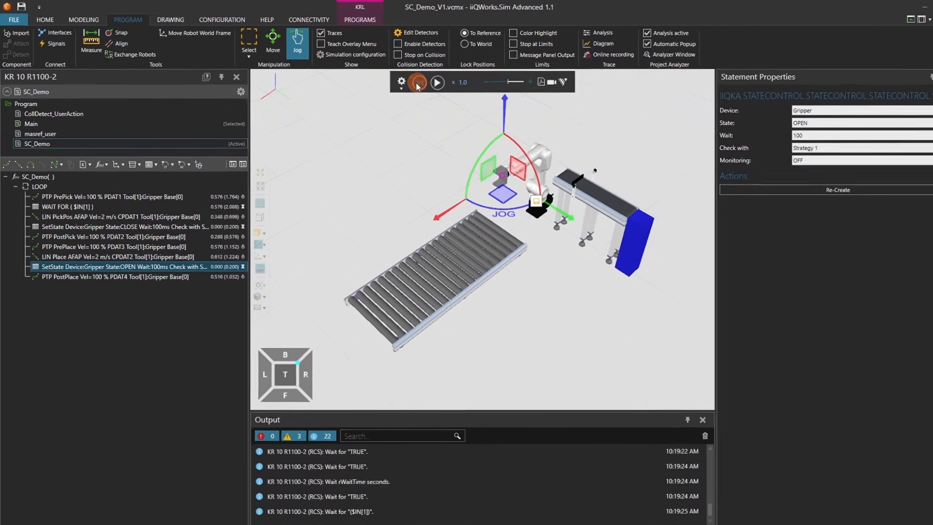
# Insert a SynSetState statement between the PTP PrePlace and LIN Place motions for device Conveyor, state Conv_Off, trigger START
pyautogui.click(166, 246)
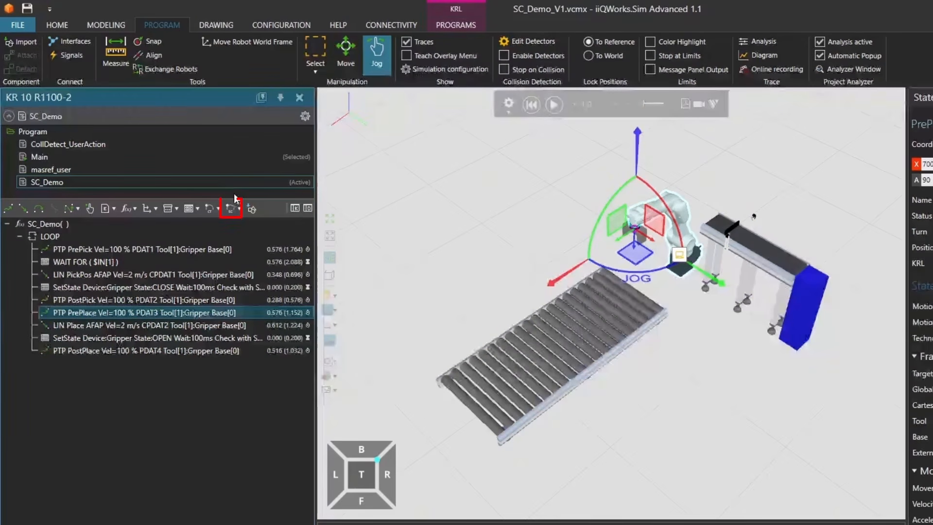
pyautogui.click(239, 209)
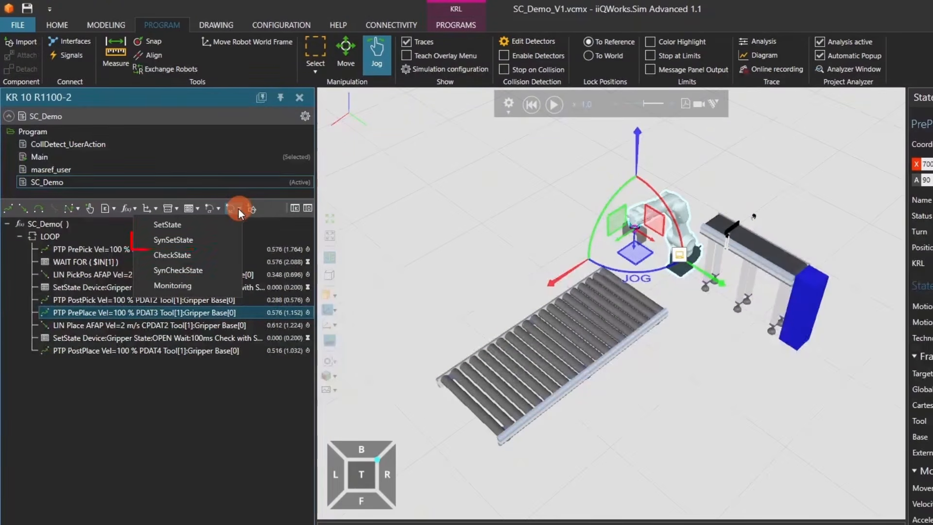
pyautogui.click(219, 240)
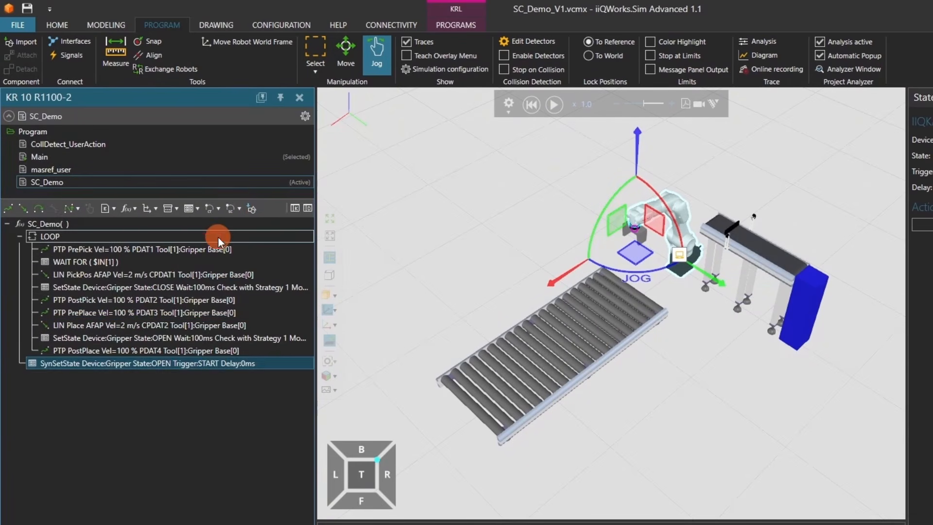
pyautogui.moveTo(213, 362); pyautogui.dragTo(223, 322)
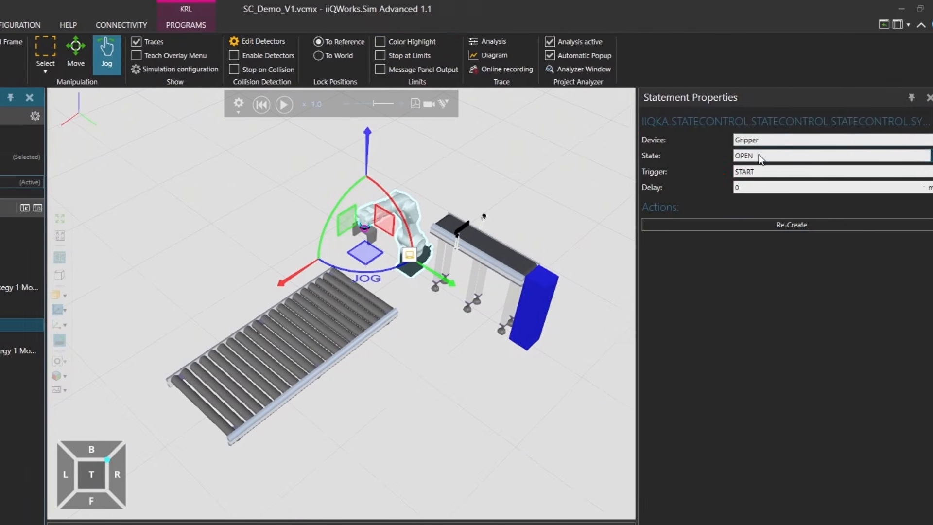
pyautogui.click(753, 143)
pyautogui.click(754, 159)
pyautogui.click(753, 155)
pyautogui.click(756, 177)
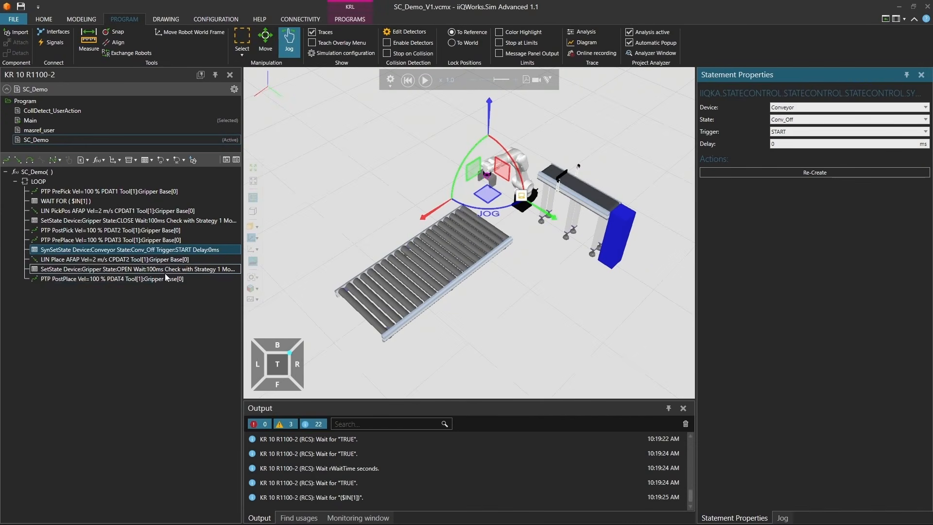
# Insert a SynSetState statement after the PTP PostPlace motion for device Conveyor, state Conv_On, trigger START
pyautogui.click(165, 279)
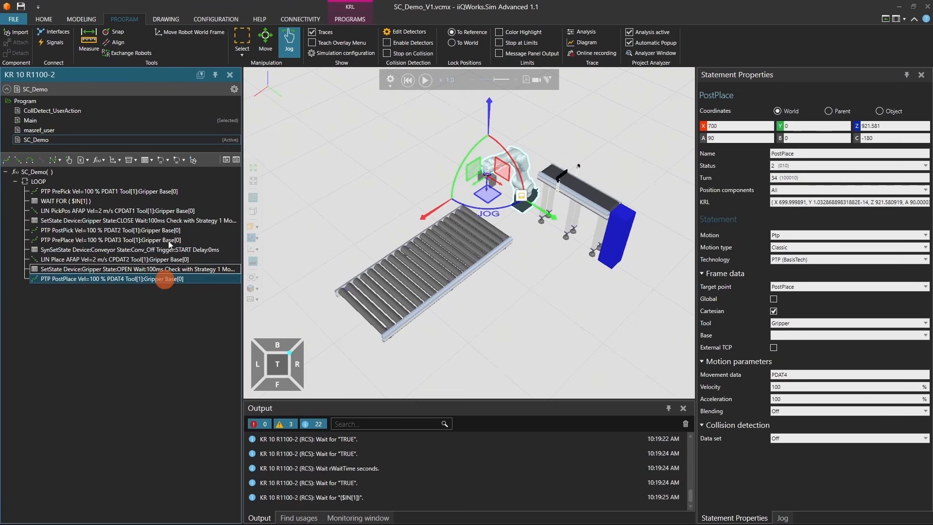
pyautogui.click(178, 160)
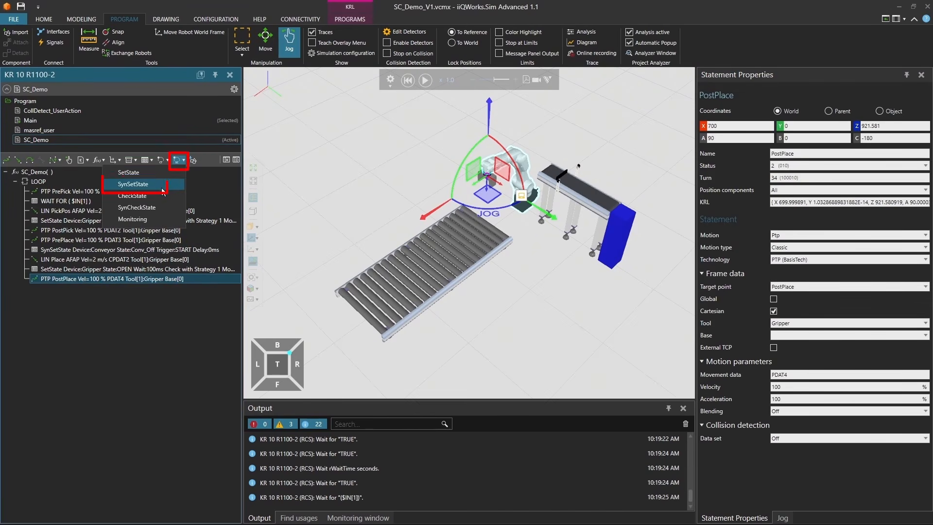
pyautogui.click(151, 185)
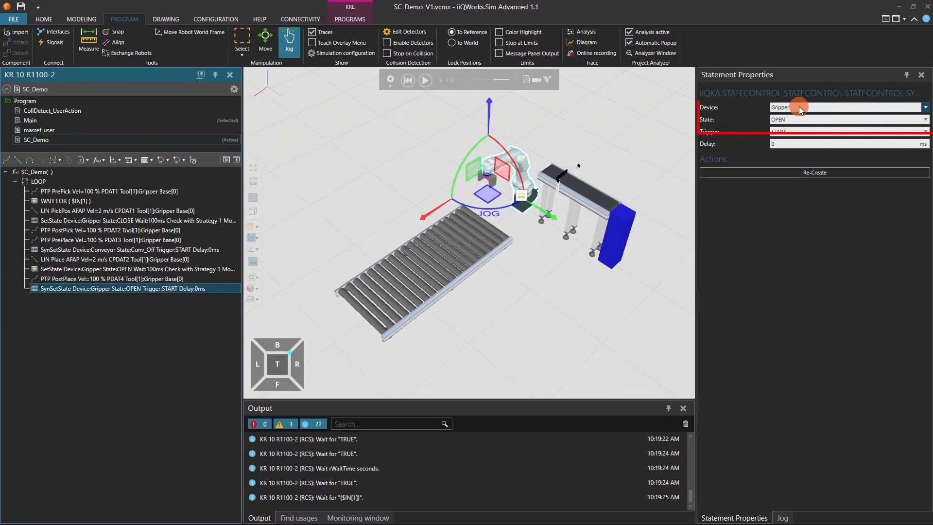
pyautogui.click(800, 108)
pyautogui.click(801, 120)
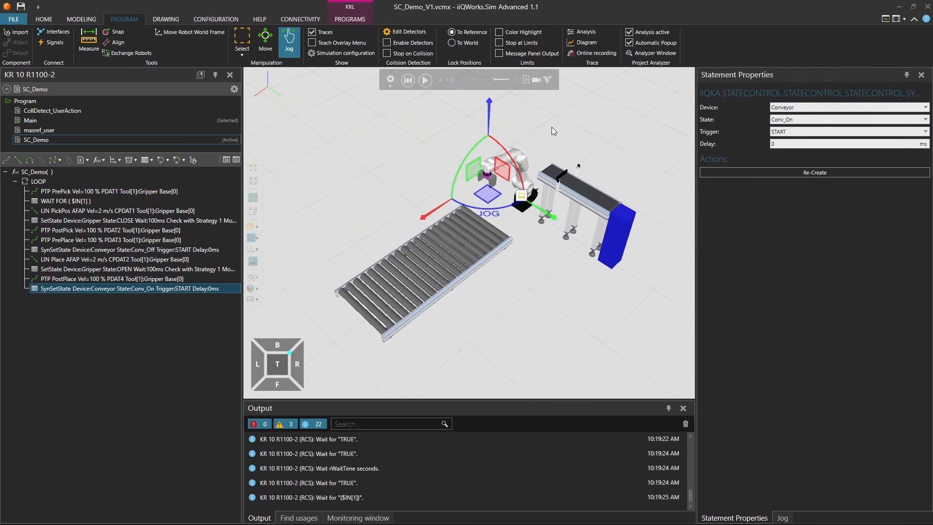
# Reset the simulation and start it again to test the conveyor's stop and restart statements
pyautogui.click(408, 80)
pyautogui.click(426, 81)
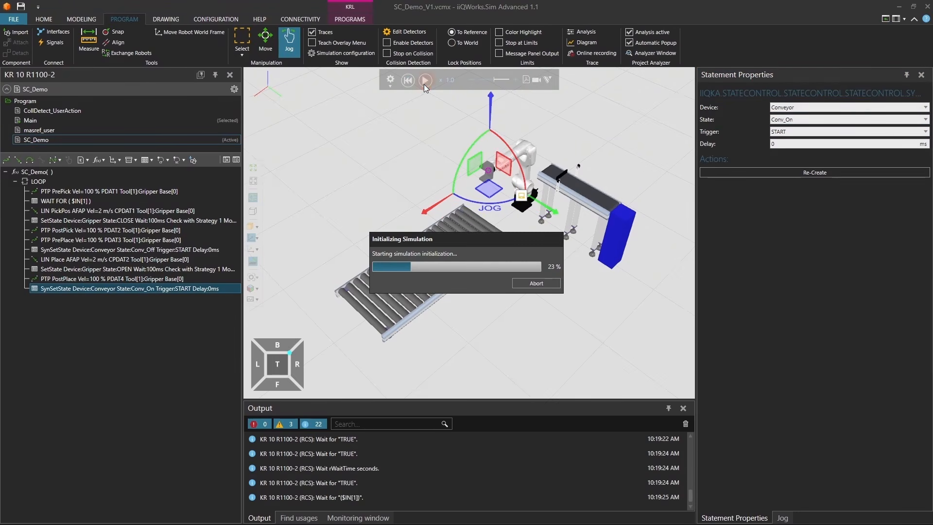